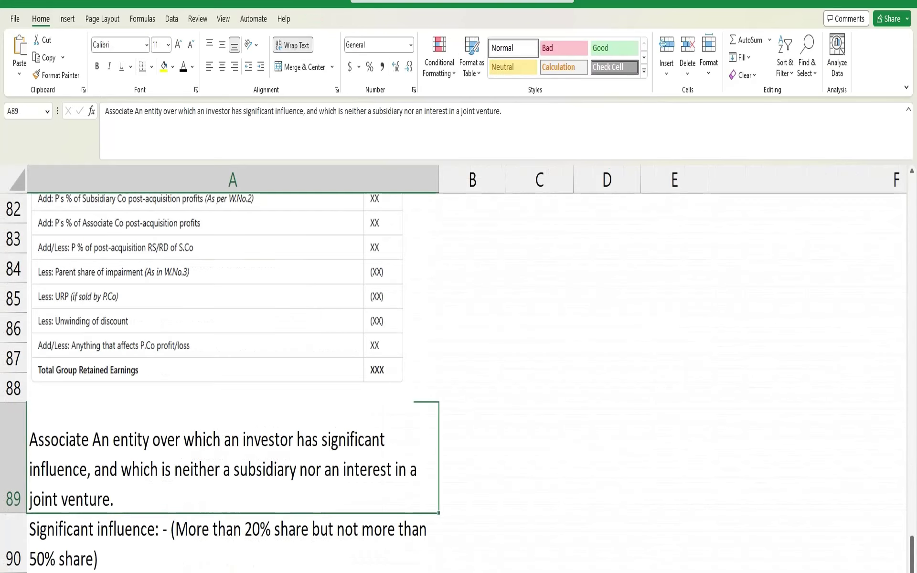
# - Review the consolidation notes from the opening explanation through the group workings to the definitions of associate and significant influence
pyautogui.scroll(20, 268, 524)
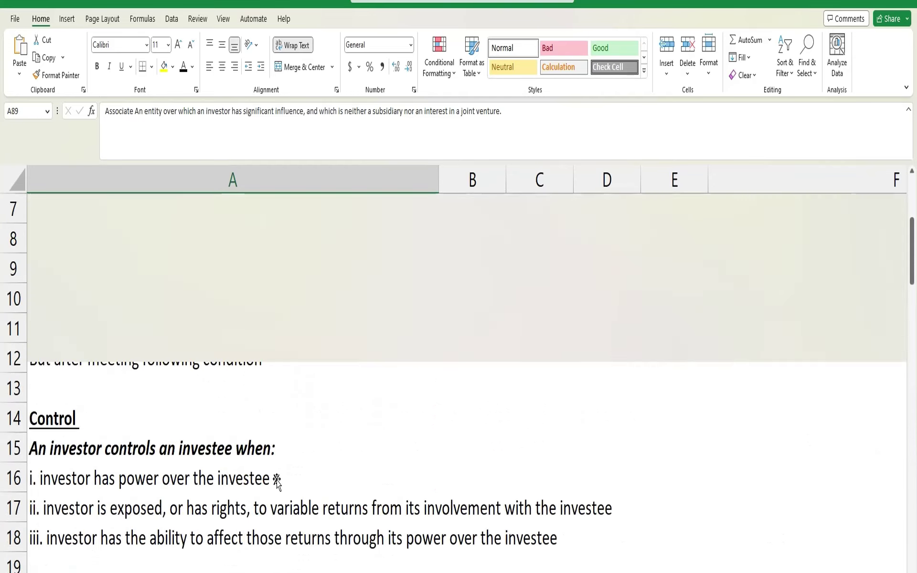
pyautogui.scroll(2, 277, 482)
pyautogui.click(87, 266)
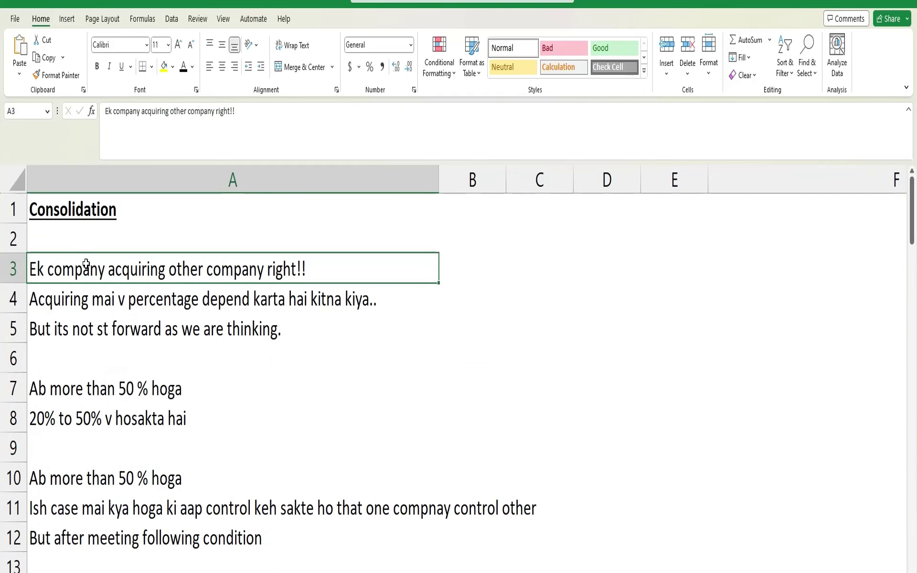
pyautogui.click(43, 204)
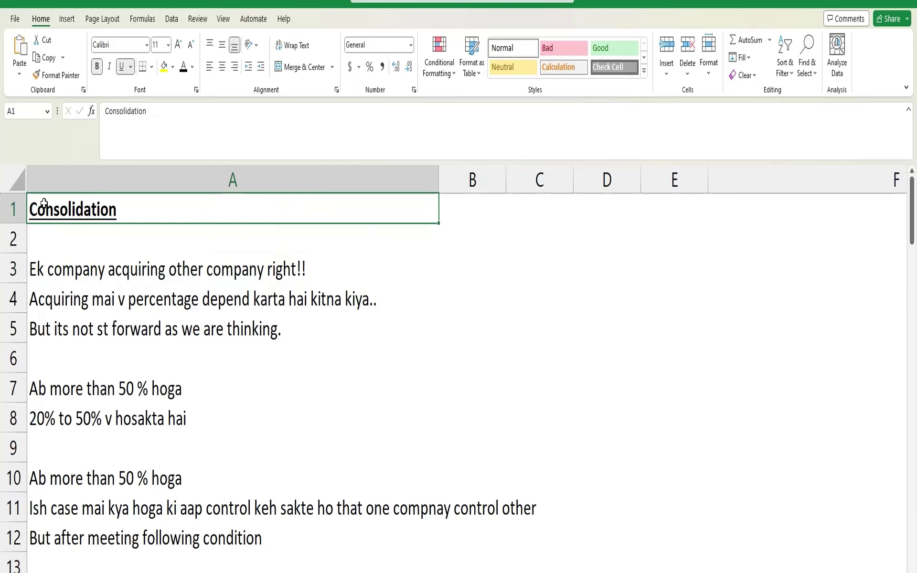
pyautogui.click(45, 306)
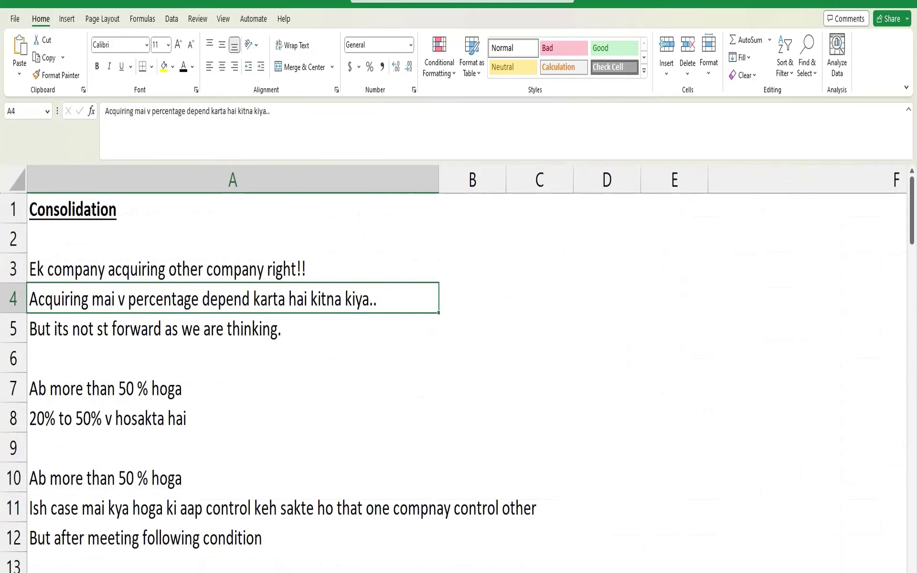
pyautogui.click(125, 505)
pyautogui.scroll(-2, 123, 480)
pyautogui.scroll(-17, 122, 481)
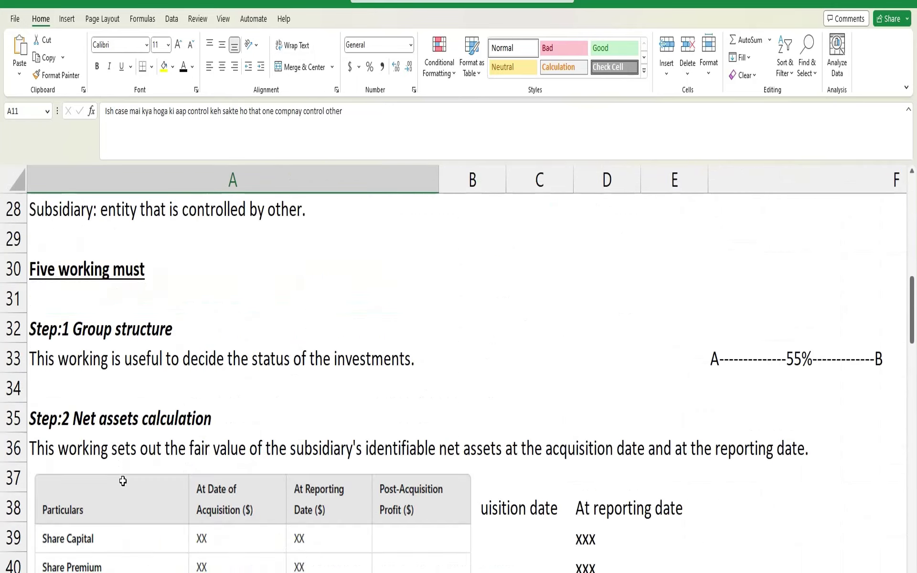
pyautogui.scroll(-10, 123, 481)
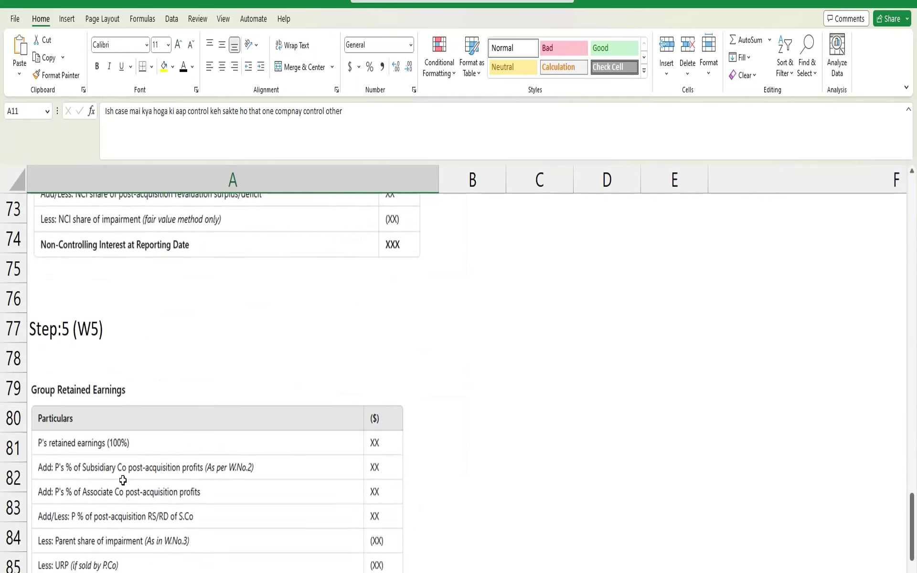
pyautogui.scroll(2, 51, 299)
pyautogui.click(52, 298)
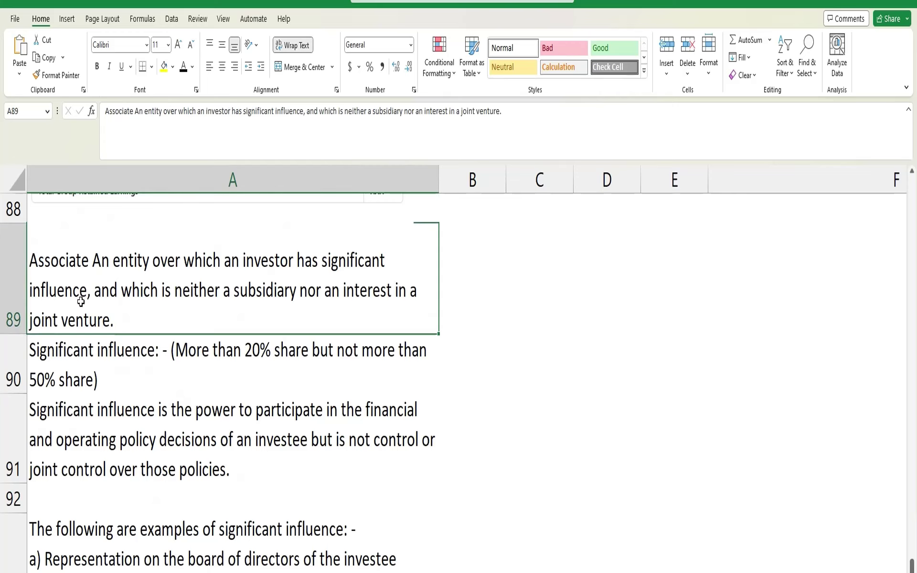
pyautogui.click(88, 358)
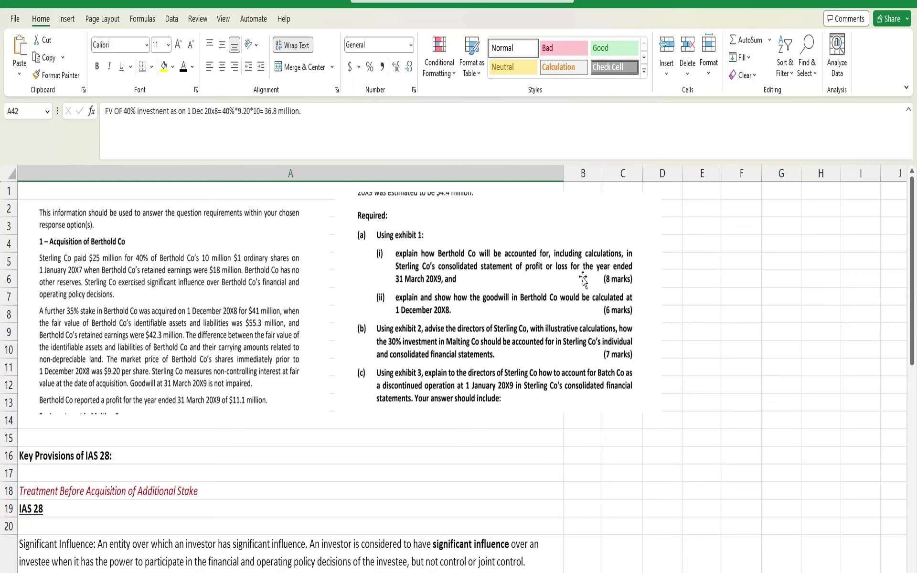
# - Clear the "Key Provisions of IAS 28:" heading from cell A16 below the Berthold Co question
pyautogui.click(344, 424)
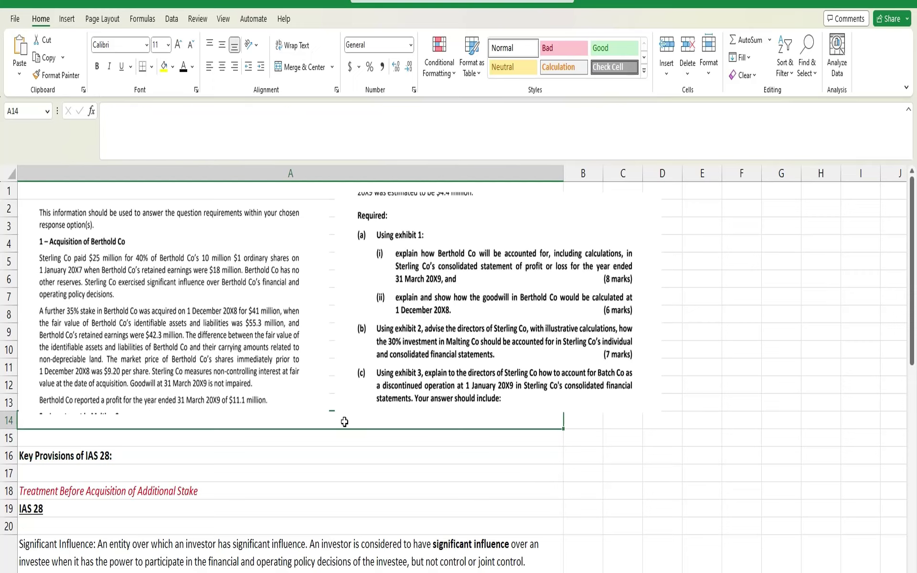
pyautogui.scroll(-1, 344, 434)
pyautogui.scroll(1, 345, 434)
pyautogui.scroll(-1, 230, 473)
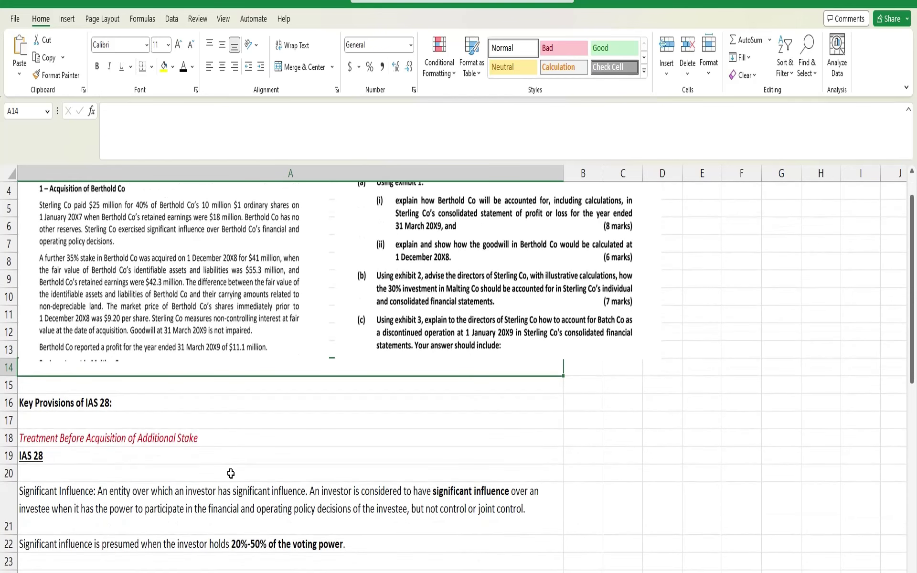
pyautogui.scroll(-4, 231, 473)
pyautogui.scroll(4, 231, 474)
pyautogui.scroll(1, 231, 473)
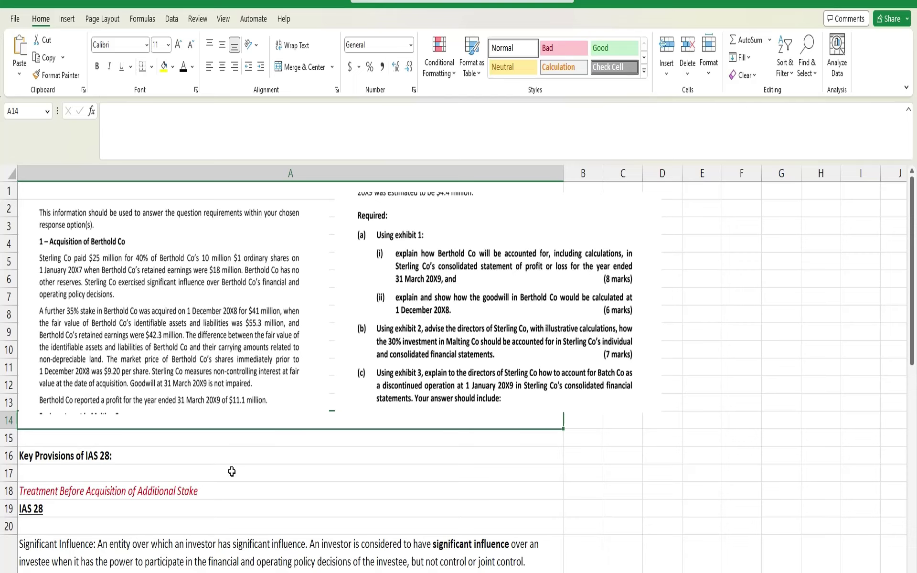
pyautogui.scroll(-1, 172, 463)
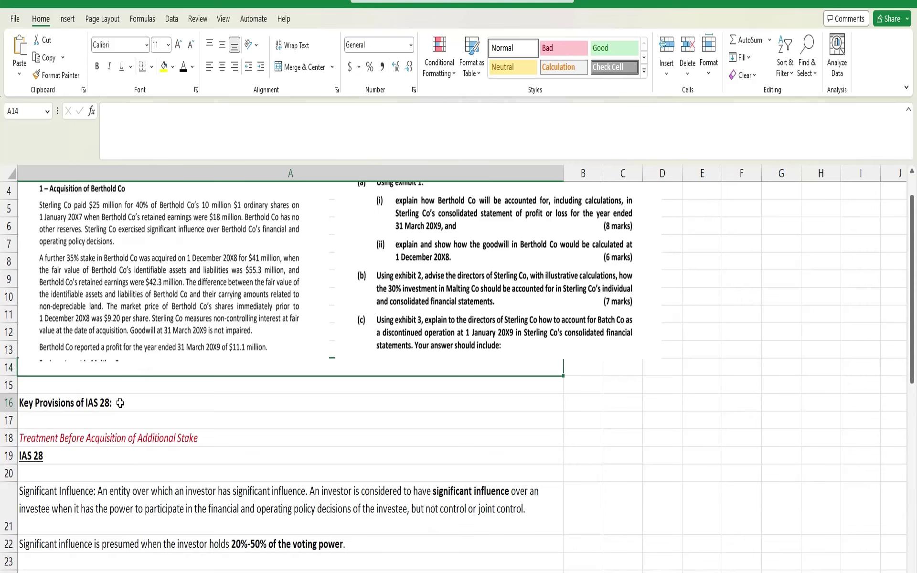
pyautogui.click(120, 403)
pyautogui.press('Delete')
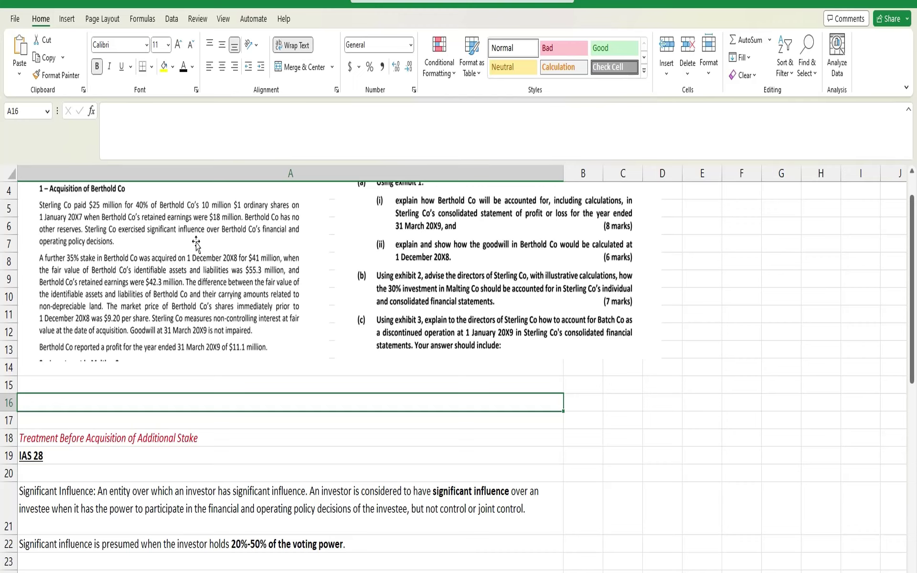
# - In cell A21, replace the word "An" before "entity over which an investor has significant influence" with "Associate is an"
pyautogui.click(93, 472)
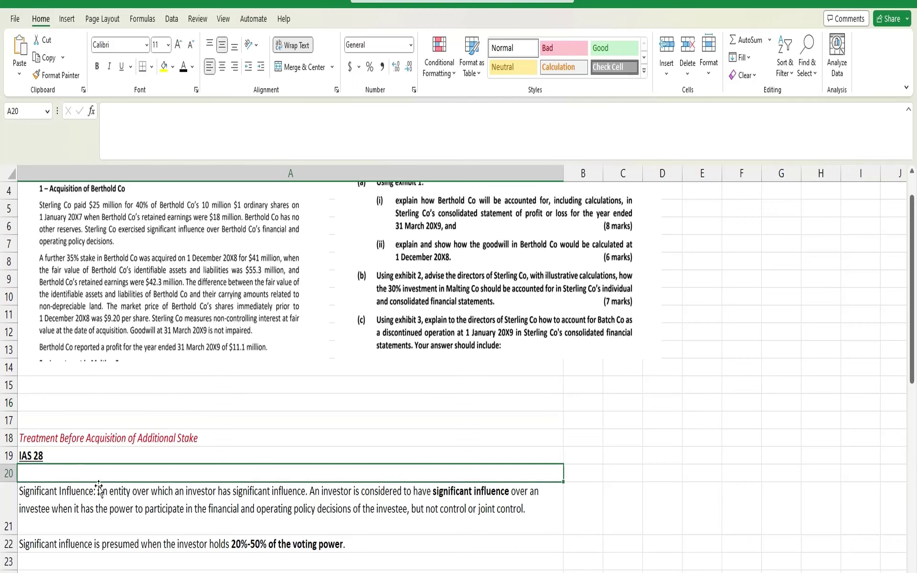
pyautogui.scroll(-1, 98, 489)
pyautogui.click(146, 442)
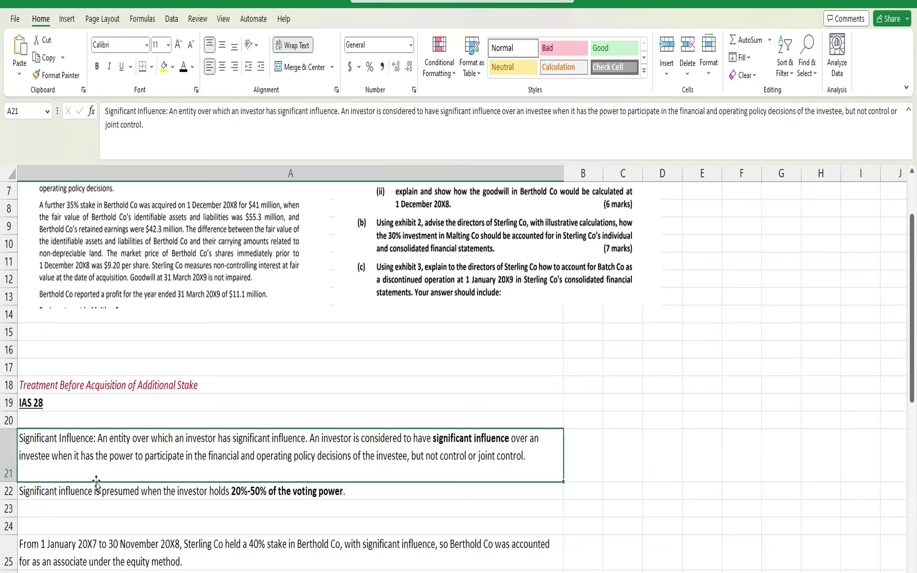
pyautogui.doubleClick(102, 438)
pyautogui.press('Delete')
pyautogui.write('Associate is a')
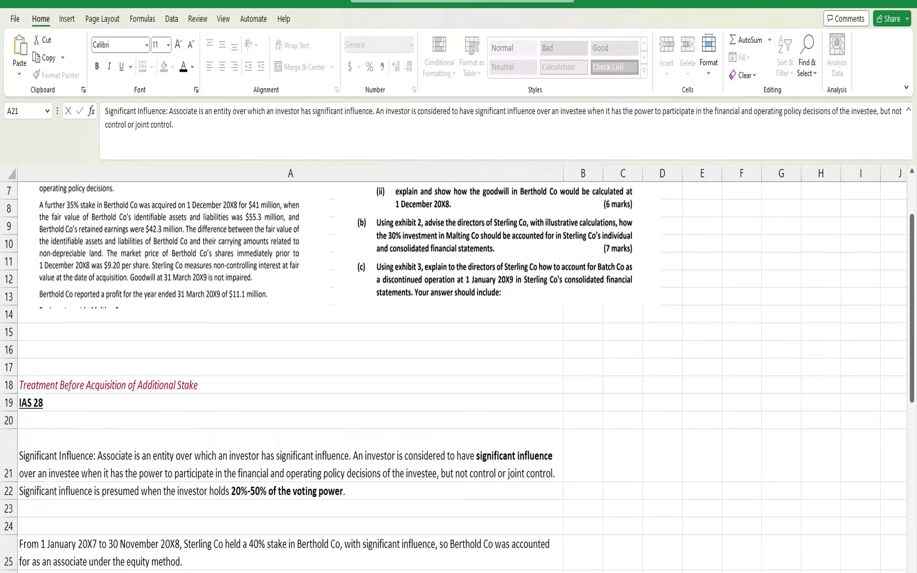
pyautogui.click(143, 475)
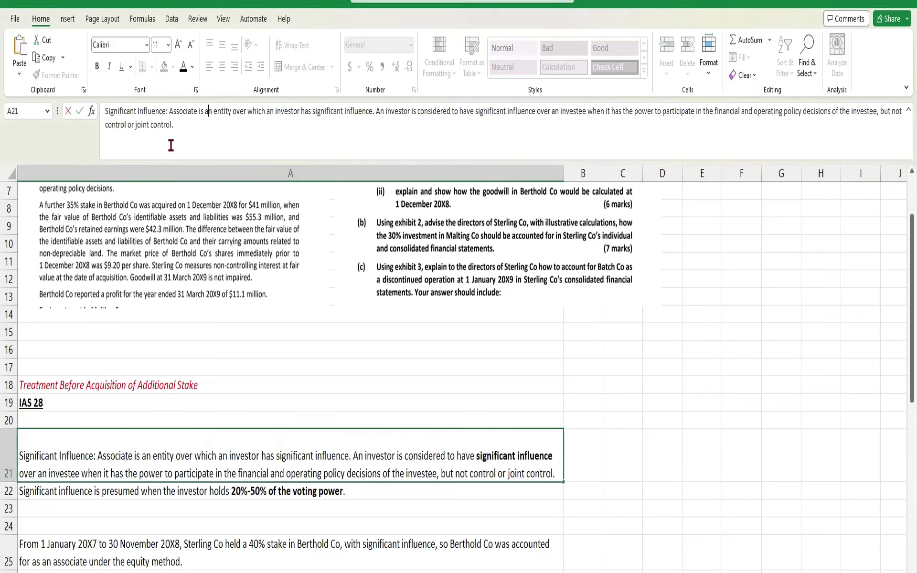
# - Remove the "Significant Influence:" prefix from A21 so the text starts with "Associate is an entity"
pyautogui.click(170, 111)
pyautogui.press('BackSpace')
pyautogui.press('BackSpace')
pyautogui.press('BackSpace')
pyautogui.press('BackSpace')
pyautogui.press('BackSpace')
pyautogui.press('BackSpace')
pyautogui.press('BackSpace')
pyautogui.press('BackSpace')
pyautogui.press('BackSpace')
pyautogui.press('BackSpace')
pyautogui.press('BackSpace')
pyautogui.press('BackSpace')
pyautogui.press('BackSpace')
pyautogui.press('BackSpace')
pyautogui.press('BackSpace')
pyautogui.press('BackSpace')
pyautogui.press('BackSpace')
pyautogui.press('BackSpace')
pyautogui.press('BackSpace')
pyautogui.press('BackSpace')
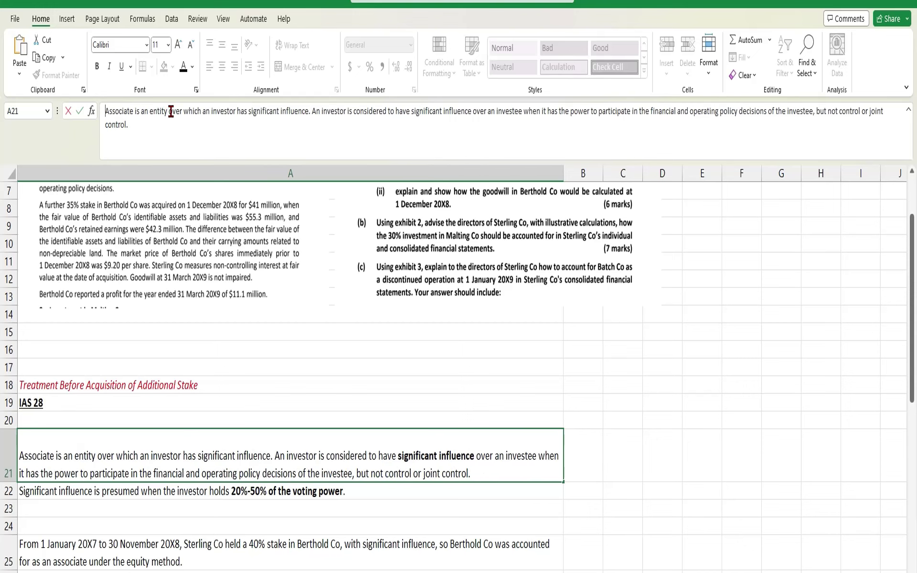
pyautogui.press('Return')
pyautogui.click(142, 458)
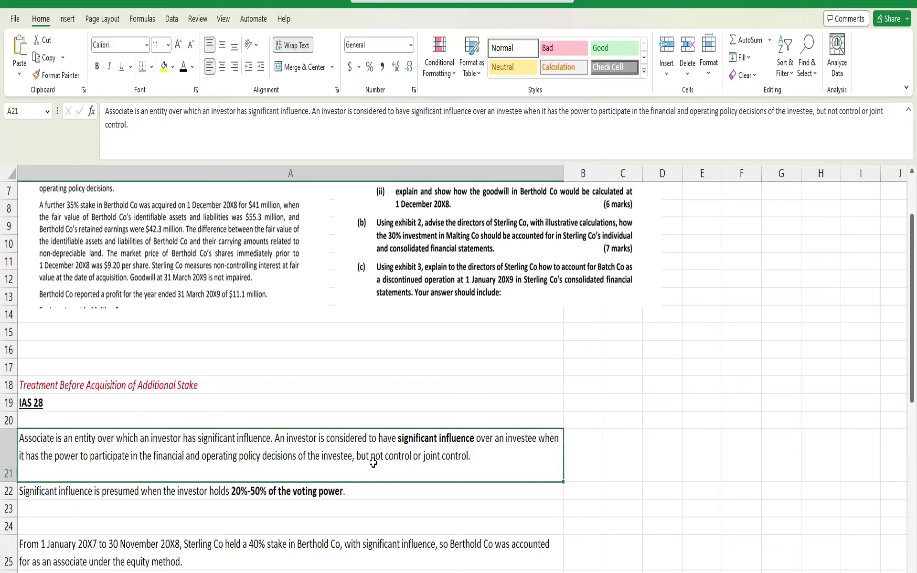
# - Review the significant influence criteria and the note on Sterling Co's earlier stake in Berthold Co against the case text
pyautogui.click(81, 497)
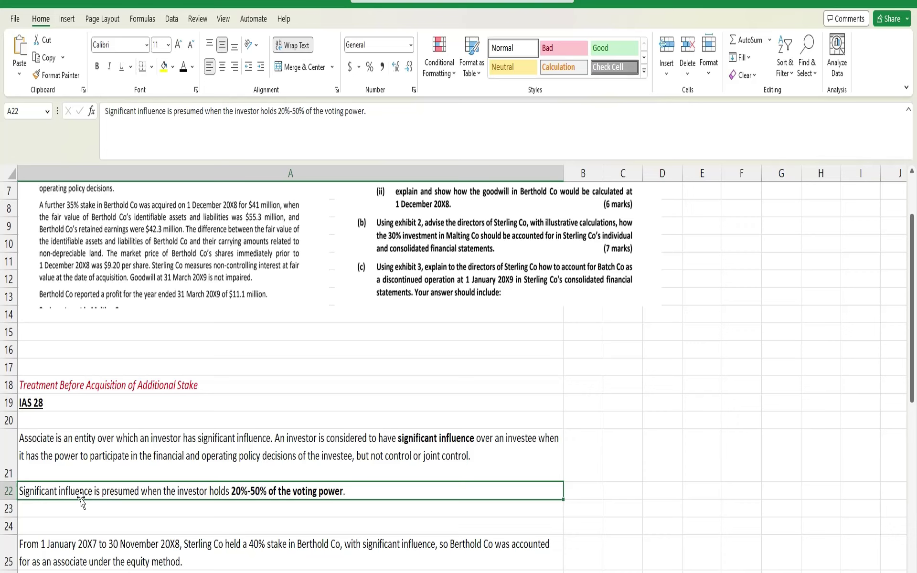
pyautogui.click(91, 528)
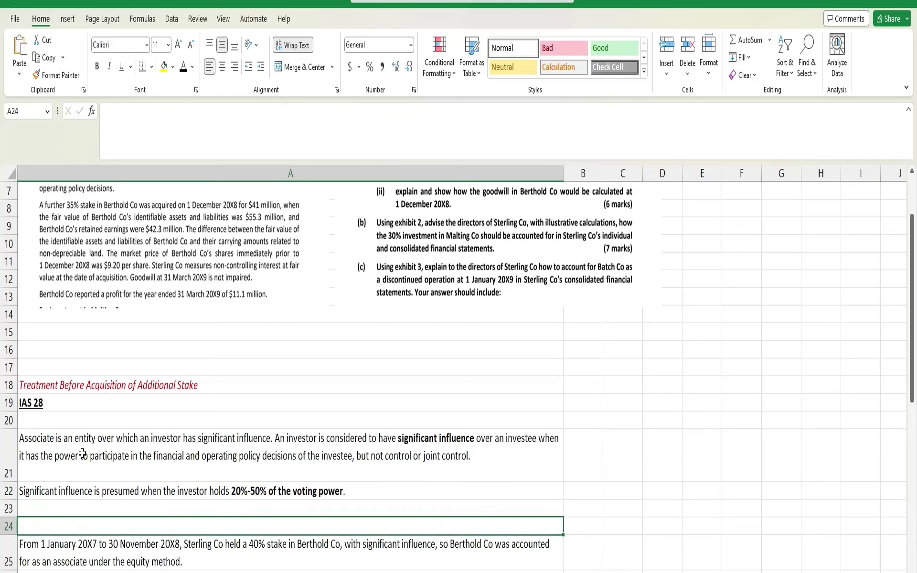
pyautogui.moveTo(82, 453); pyautogui.dragTo(88, 486)
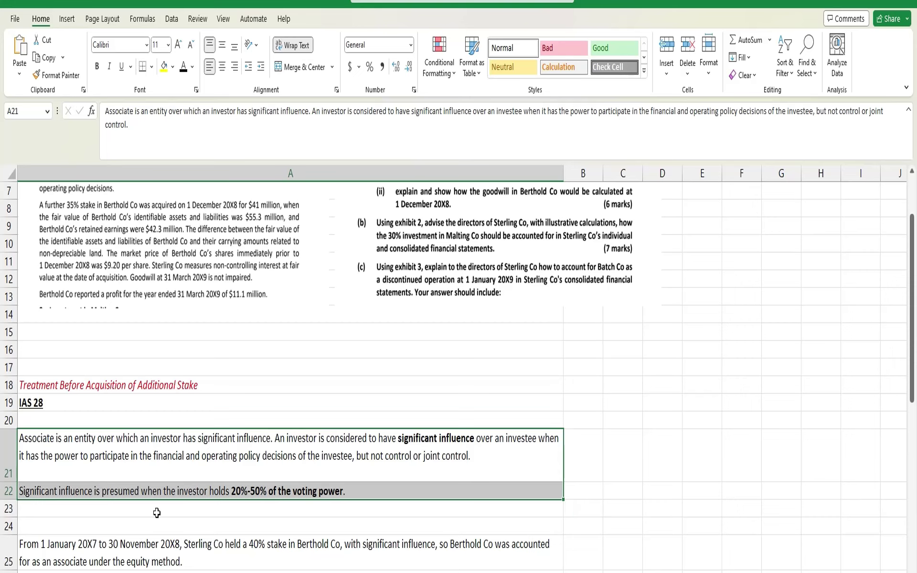
pyautogui.click(174, 544)
pyautogui.scroll(2, 174, 507)
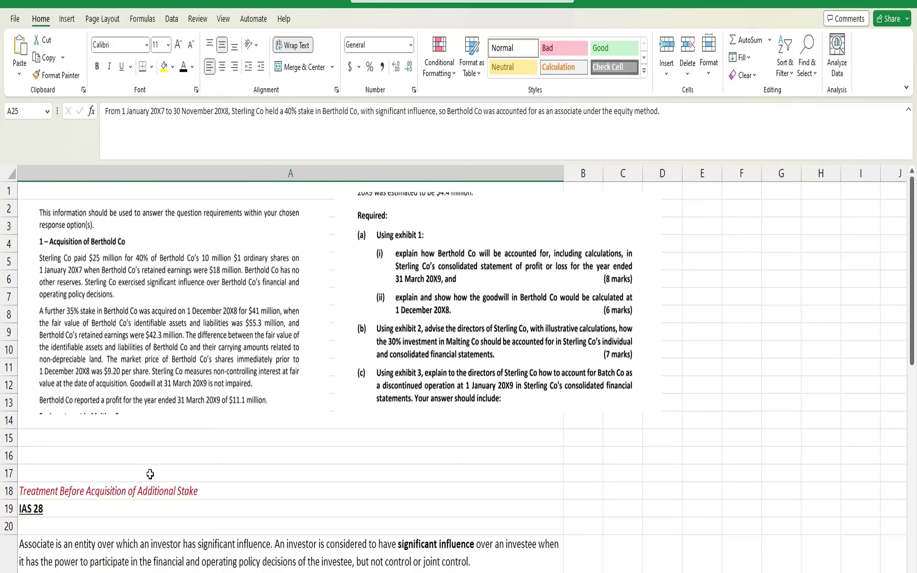
pyautogui.scroll(-1, 150, 473)
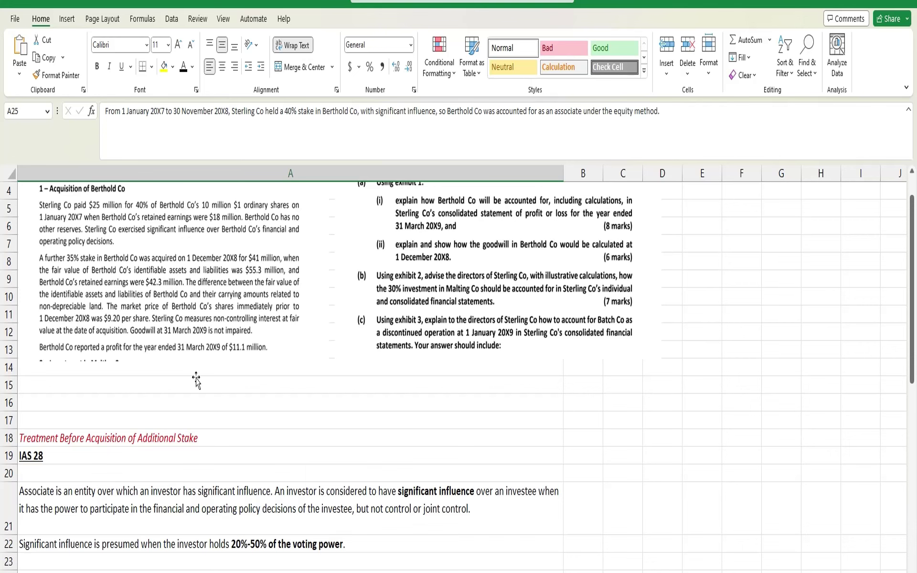
pyautogui.click(194, 470)
pyautogui.scroll(-2, 195, 468)
pyautogui.click(170, 497)
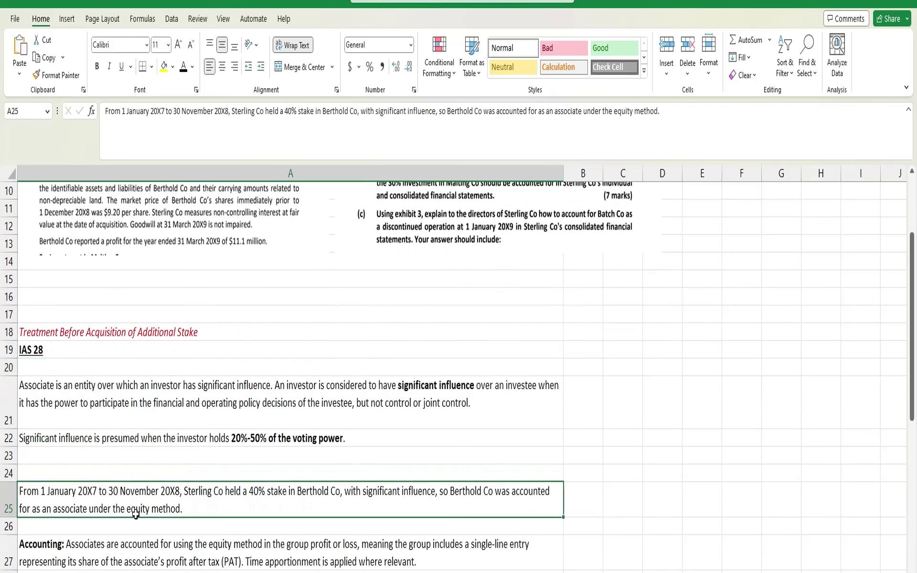
pyautogui.scroll(1, 192, 483)
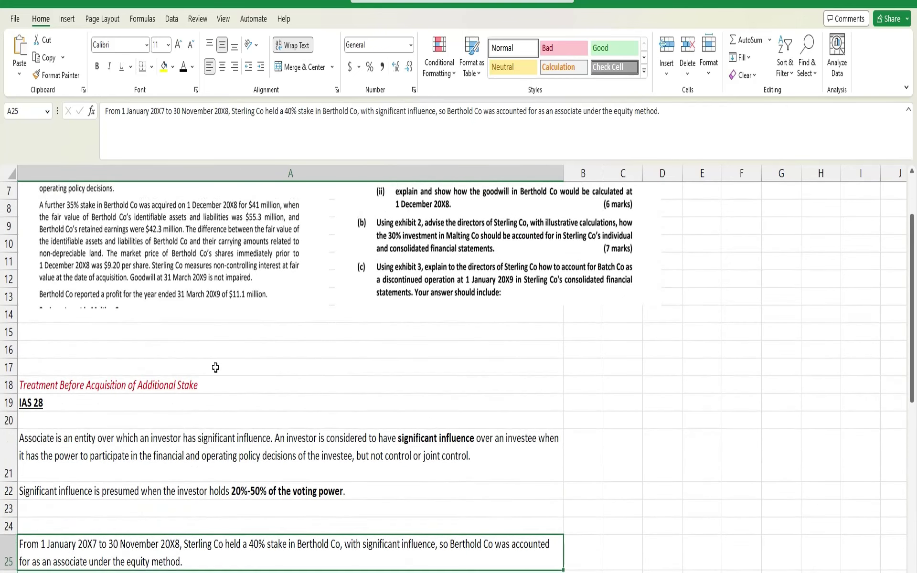
pyautogui.click(157, 294)
pyautogui.scroll(1, 164, 356)
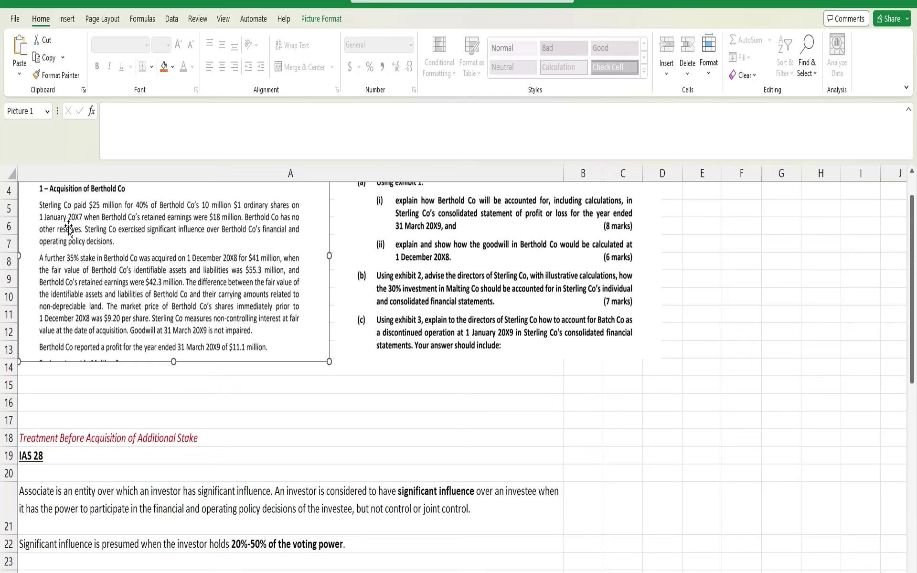
pyautogui.click(273, 491)
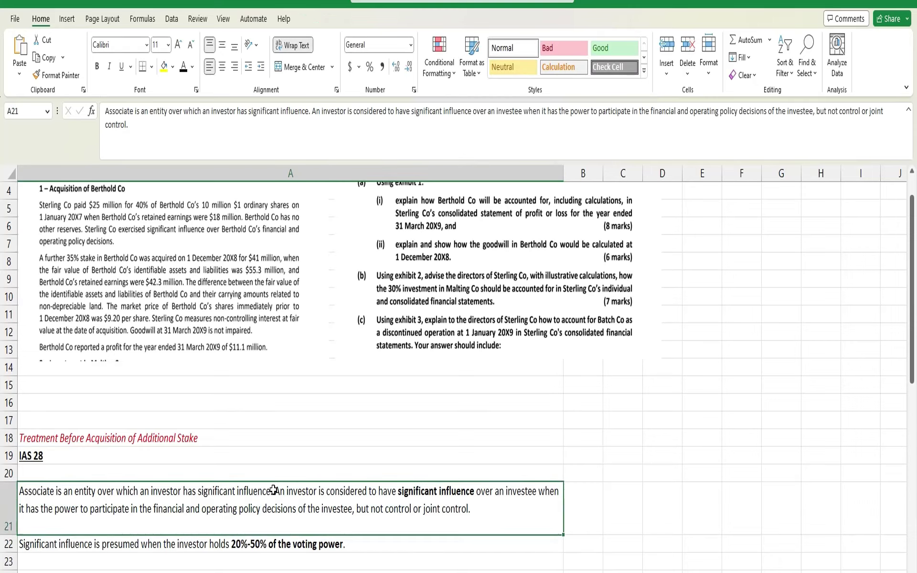
# - Examine the equity method accounting note and the associate profit share calculation for the period before 1 December 20X8
pyautogui.scroll(-2, 270, 496)
pyautogui.scroll(-1, 266, 509)
pyautogui.click(227, 500)
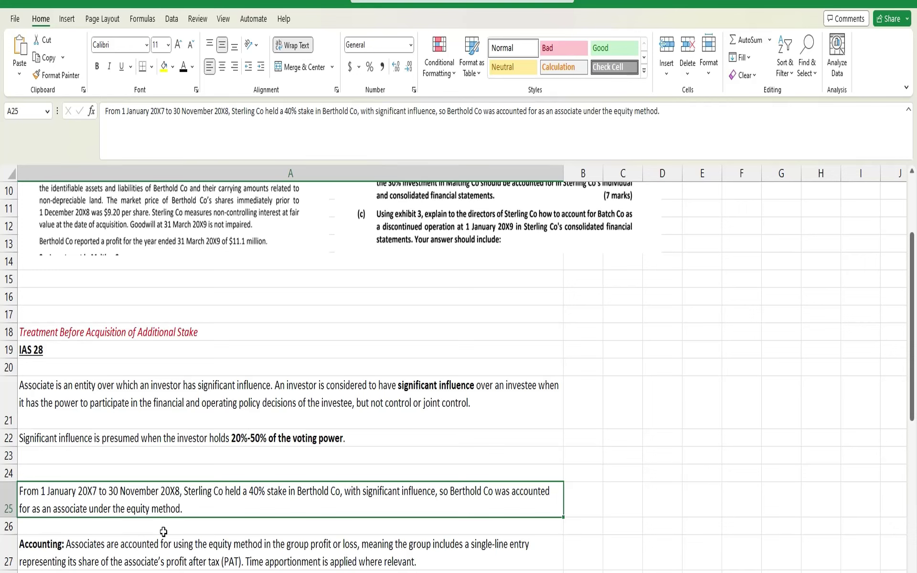
pyautogui.scroll(1, 216, 529)
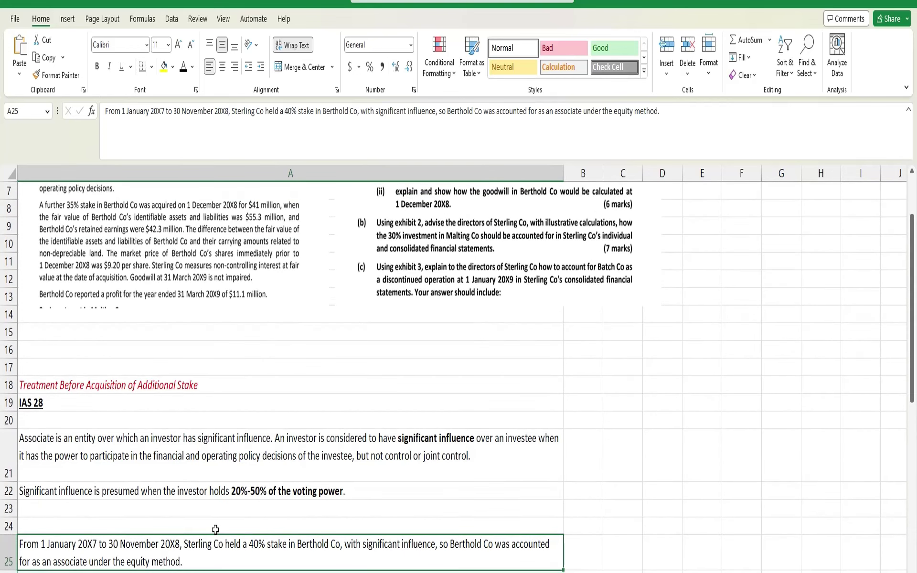
pyautogui.scroll(-3, 214, 528)
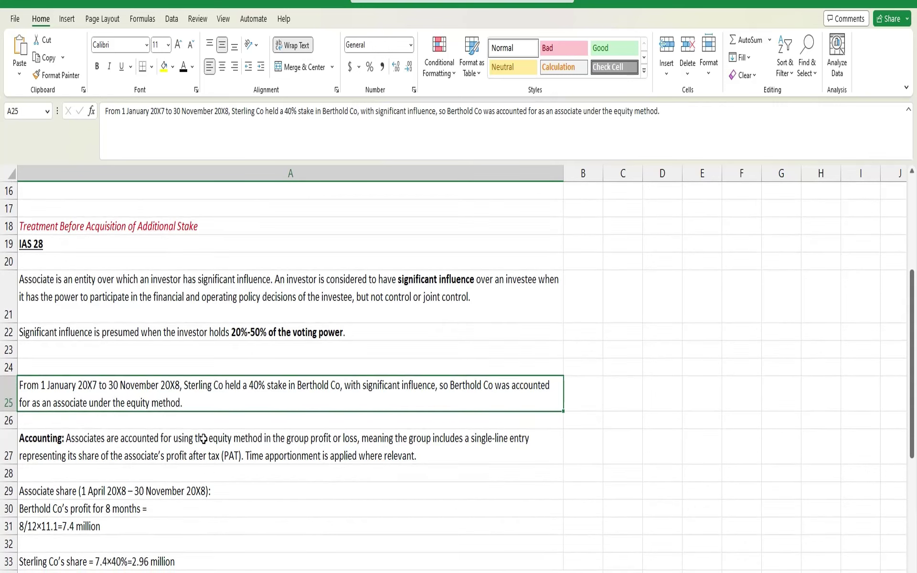
pyautogui.click(203, 438)
pyautogui.scroll(-1, 199, 504)
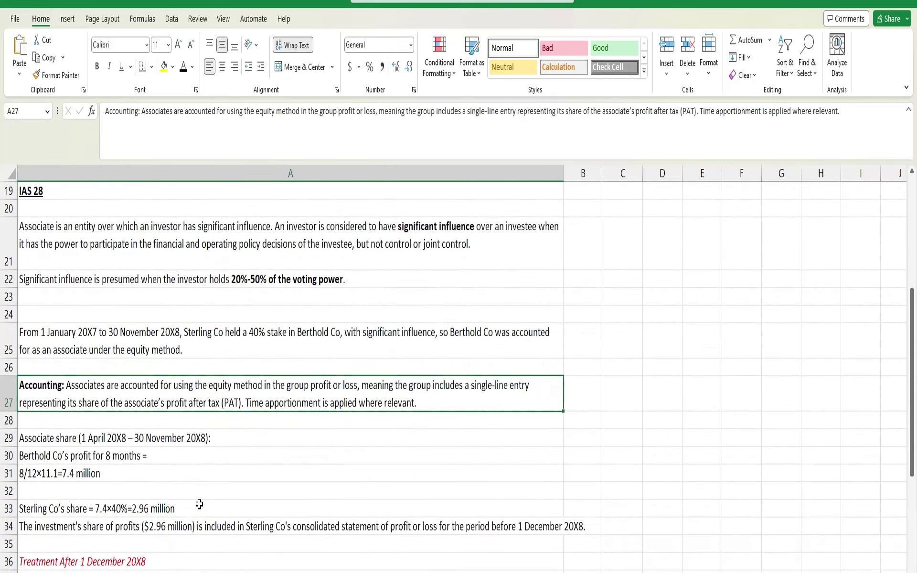
pyautogui.scroll(-2, 199, 504)
pyautogui.scroll(2, 200, 504)
pyautogui.scroll(6, 199, 505)
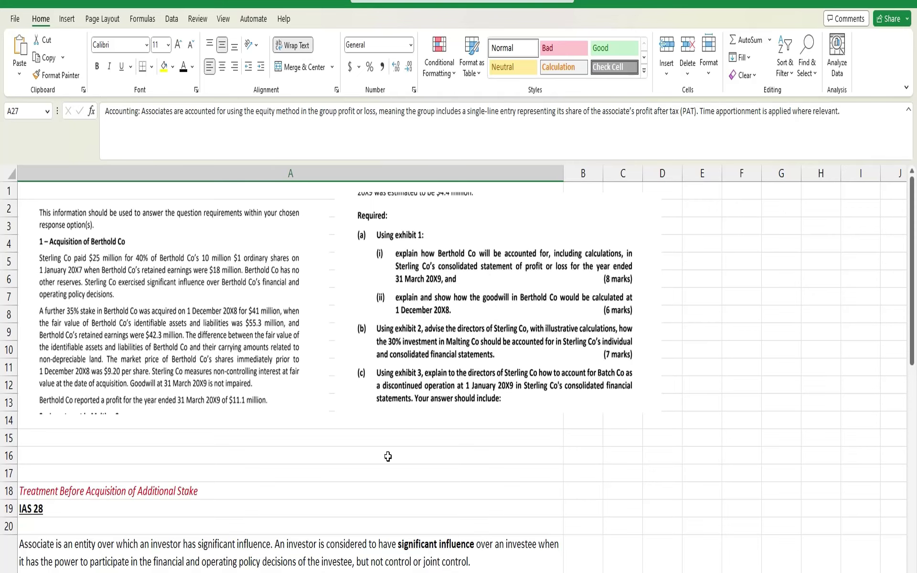
pyautogui.scroll(-3, 389, 459)
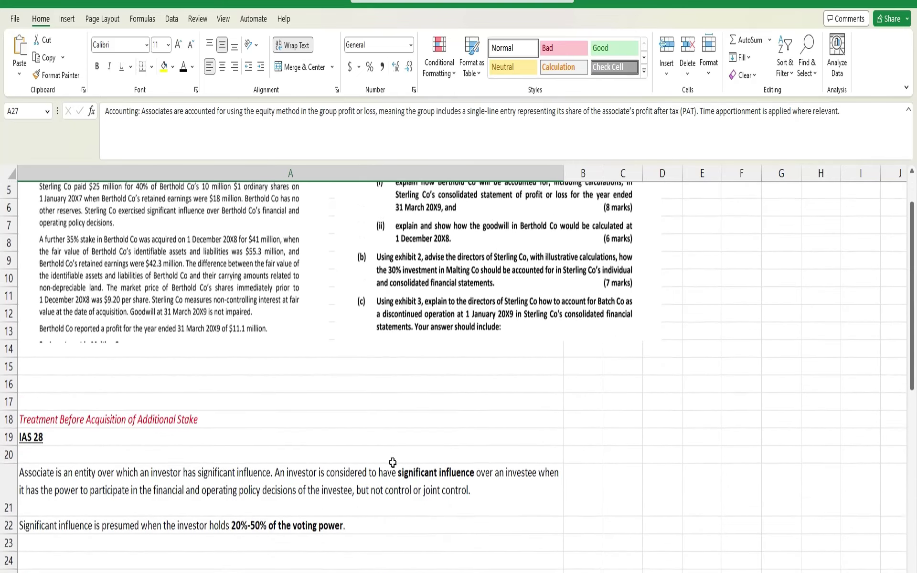
pyautogui.scroll(-5, 392, 462)
pyautogui.scroll(-2, 392, 464)
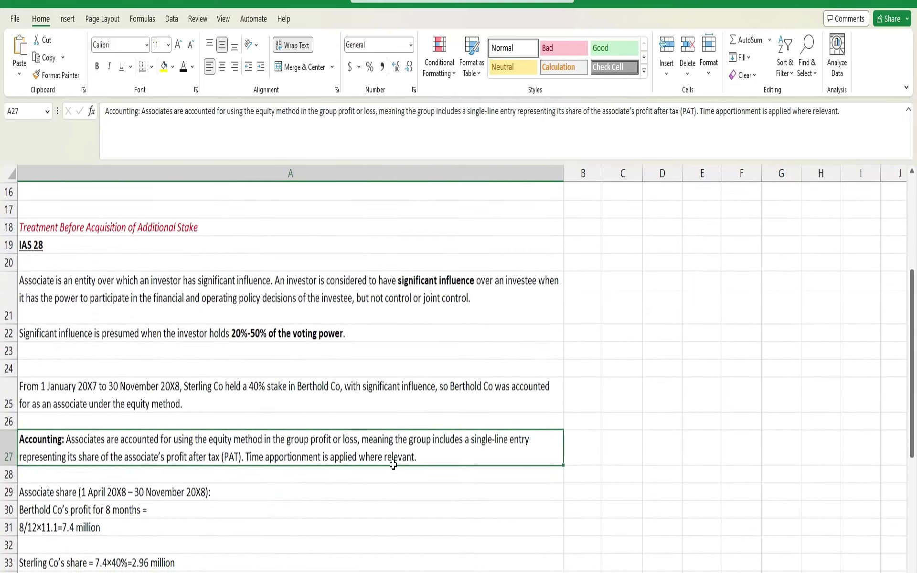
# - Examine the associate share calculation in A29:A34, from Berthold Co's eight-month profit to Sterling Co's share in consolidated profit or loss
pyautogui.click(161, 457)
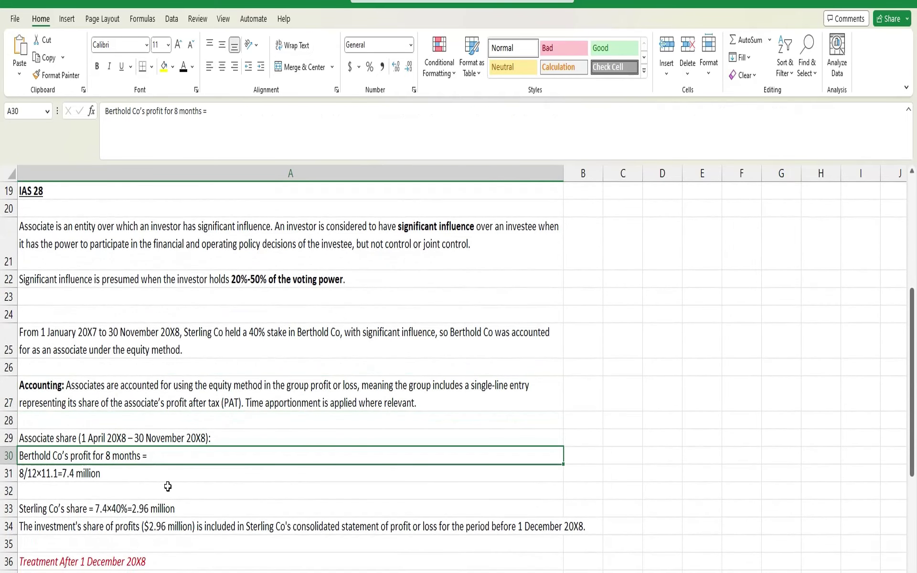
pyautogui.click(167, 486)
pyautogui.click(163, 455)
pyautogui.click(157, 437)
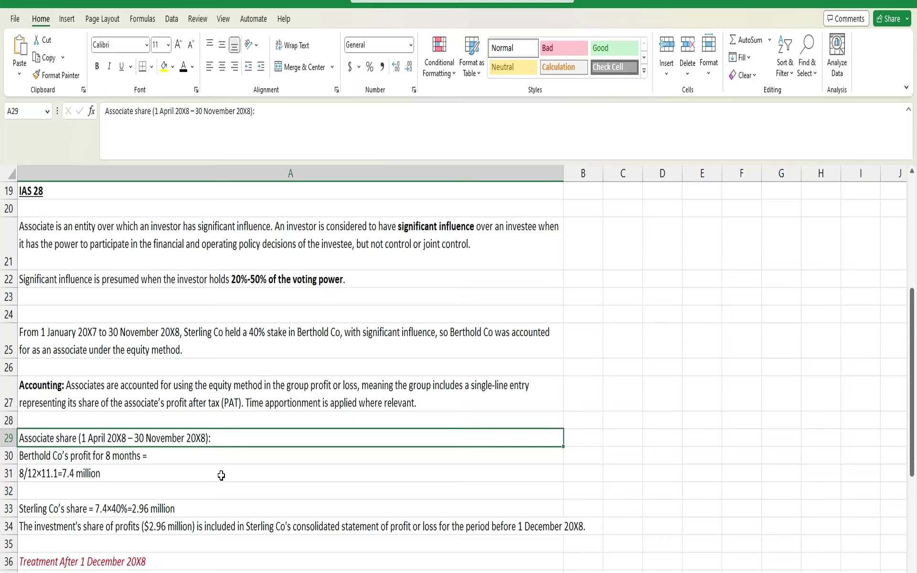
pyautogui.click(86, 476)
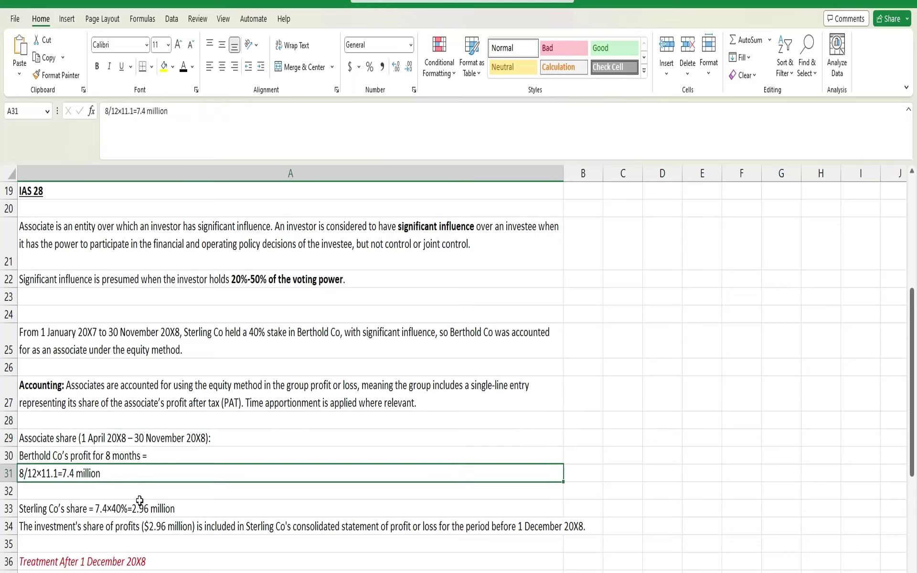
pyautogui.click(83, 511)
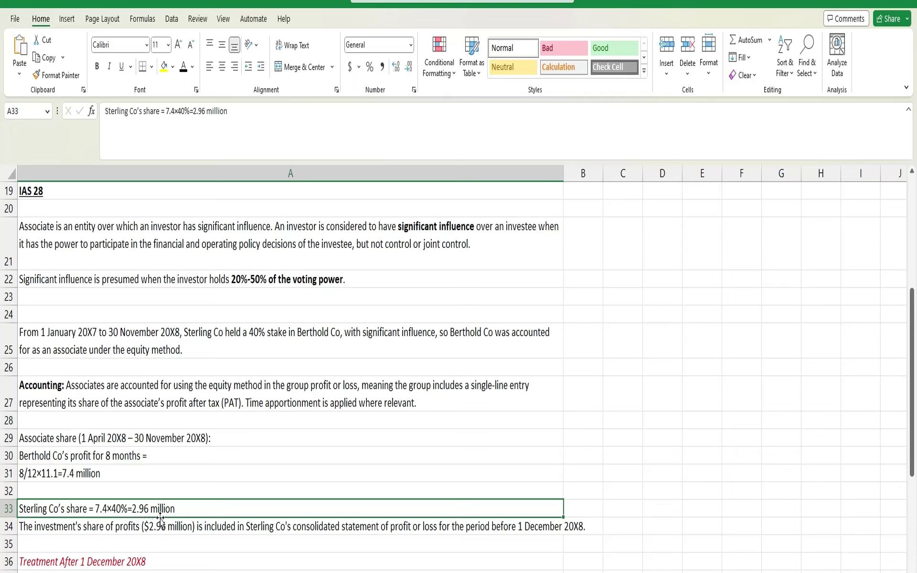
pyautogui.click(122, 528)
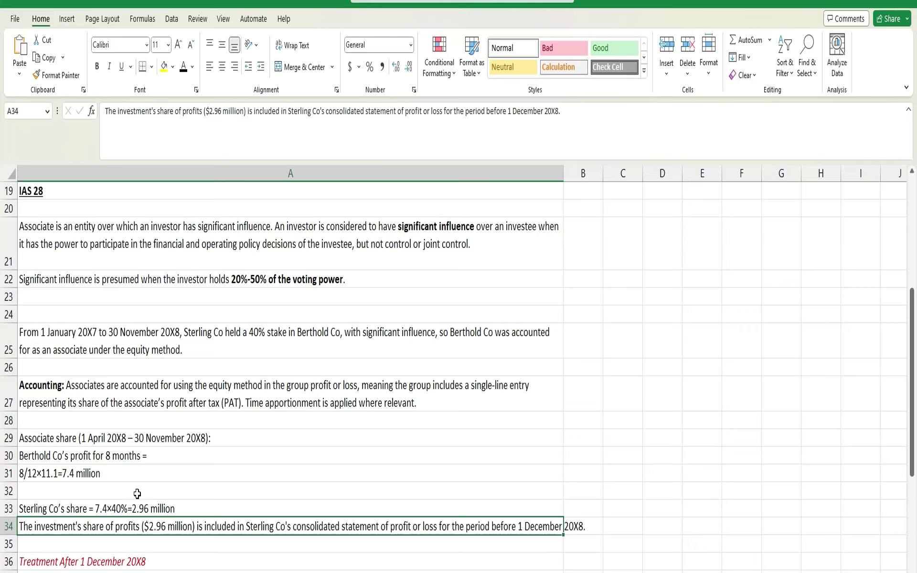
# - Compare the equity method note in A27 with the time-apportioned profit calculation and Berthold Co's annual profit in the case text
pyautogui.click(167, 392)
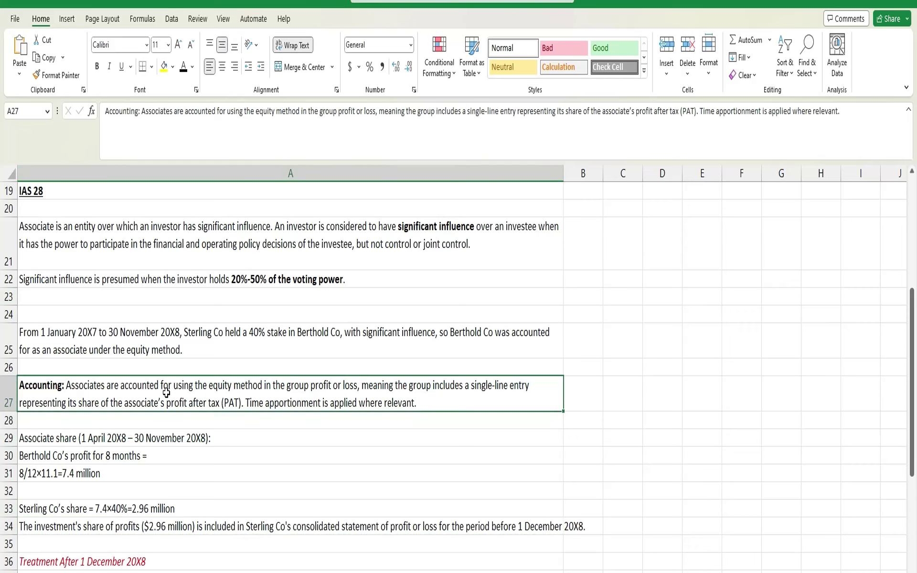
pyautogui.click(236, 435)
pyautogui.click(211, 398)
pyautogui.click(334, 436)
pyautogui.click(276, 393)
pyautogui.click(242, 456)
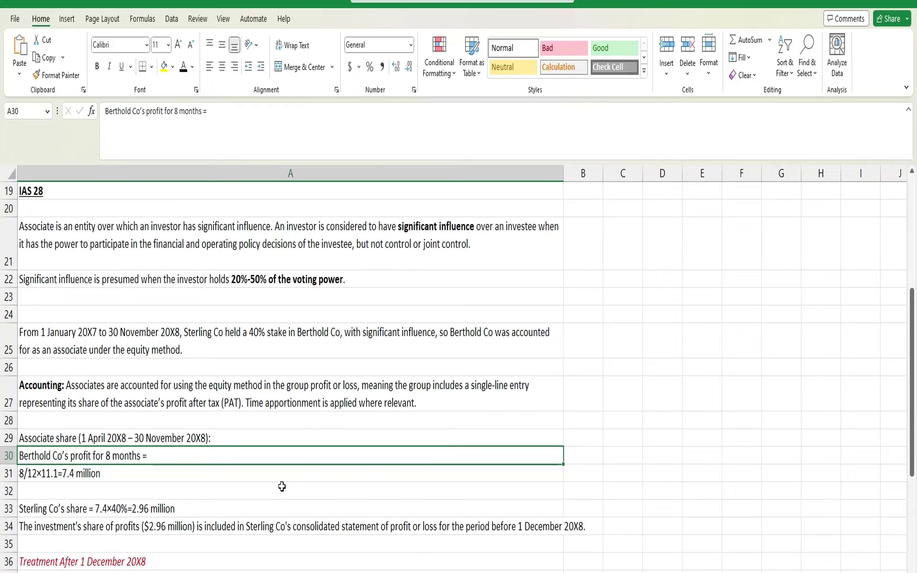
pyautogui.scroll(-1, 282, 486)
pyautogui.scroll(4, 282, 486)
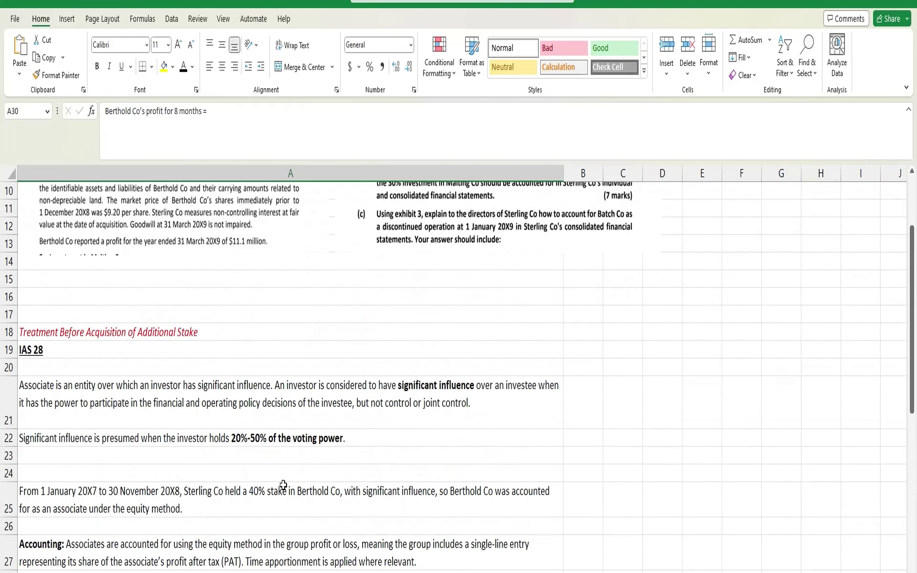
pyautogui.scroll(3, 283, 485)
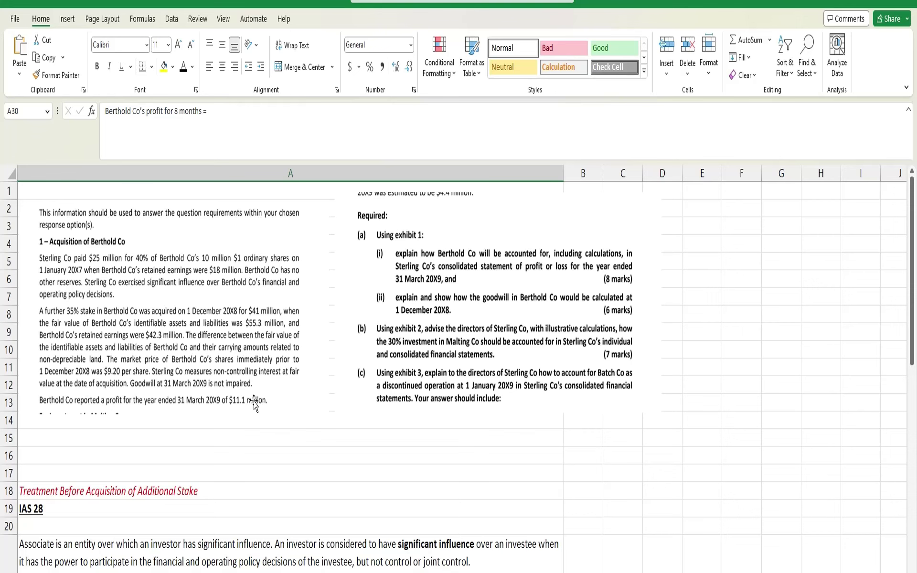
pyautogui.scroll(-5, 254, 404)
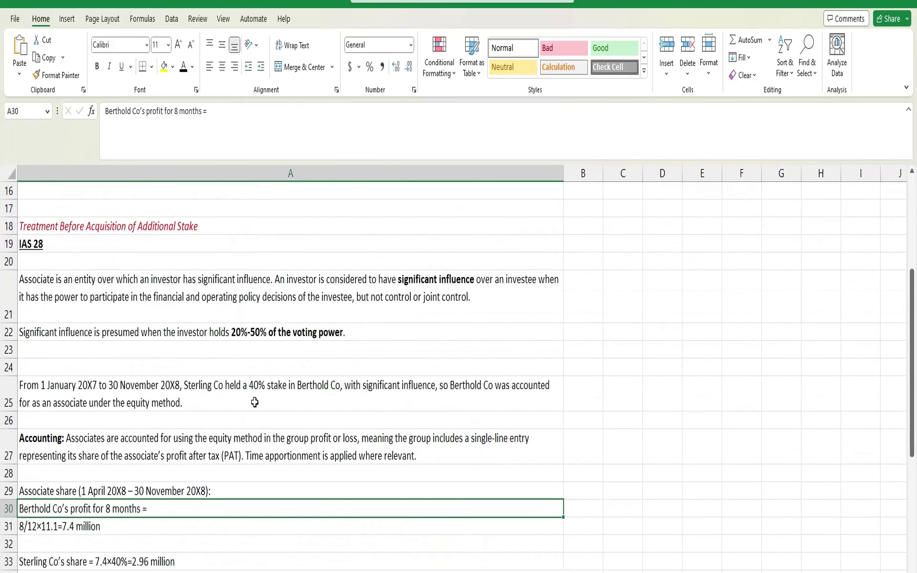
pyautogui.scroll(-3, 254, 403)
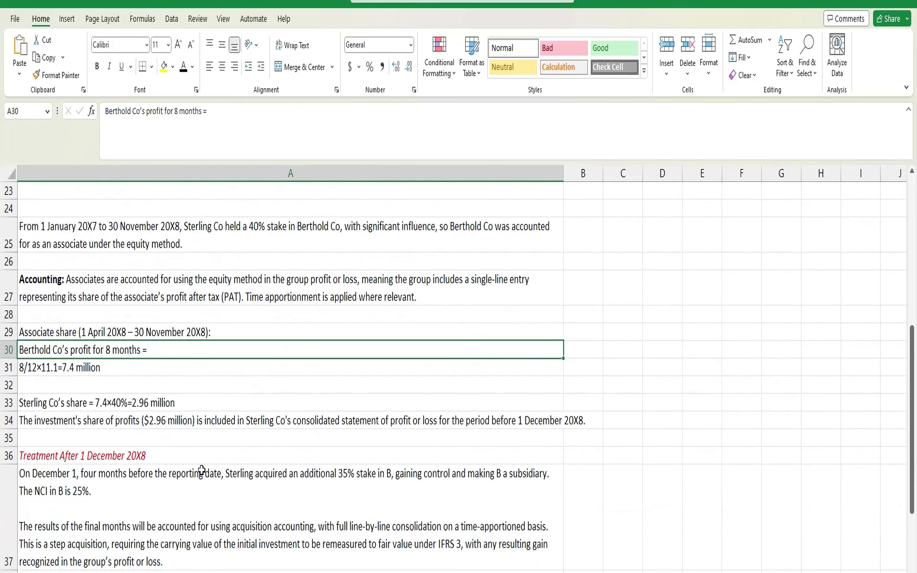
# - Compare the section on treatment before the additional stake with the section on treatment after 1 December 20X8
pyautogui.click(161, 465)
pyautogui.click(161, 451)
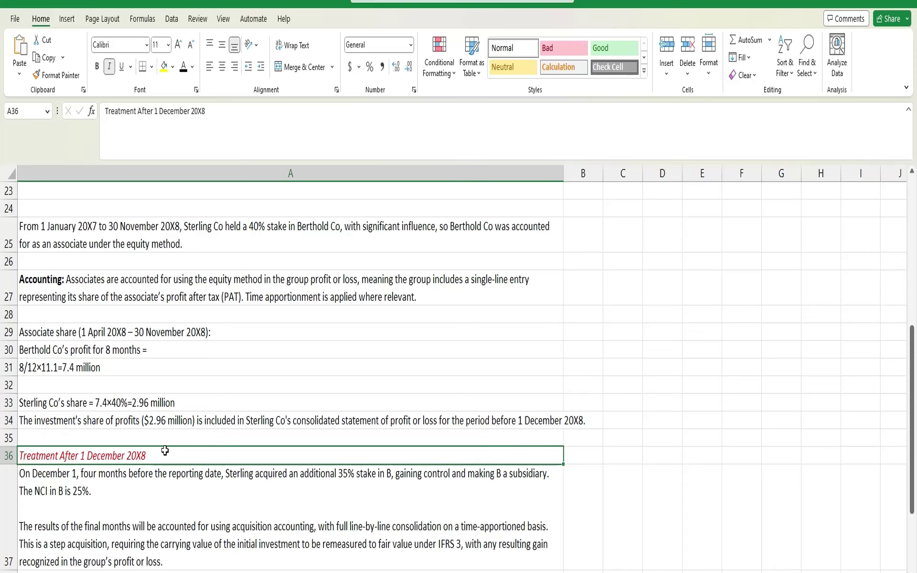
pyautogui.click(133, 473)
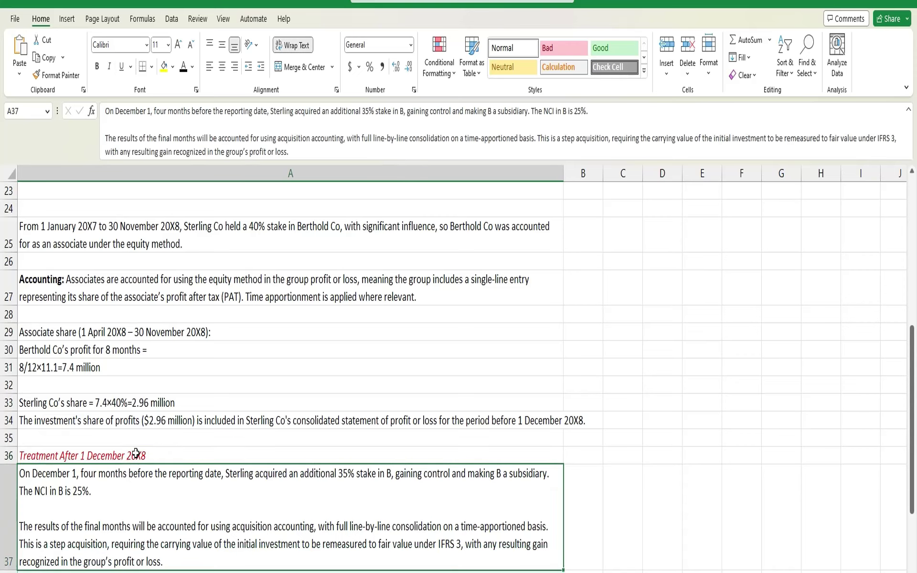
pyautogui.click(135, 507)
pyautogui.scroll(3, 159, 430)
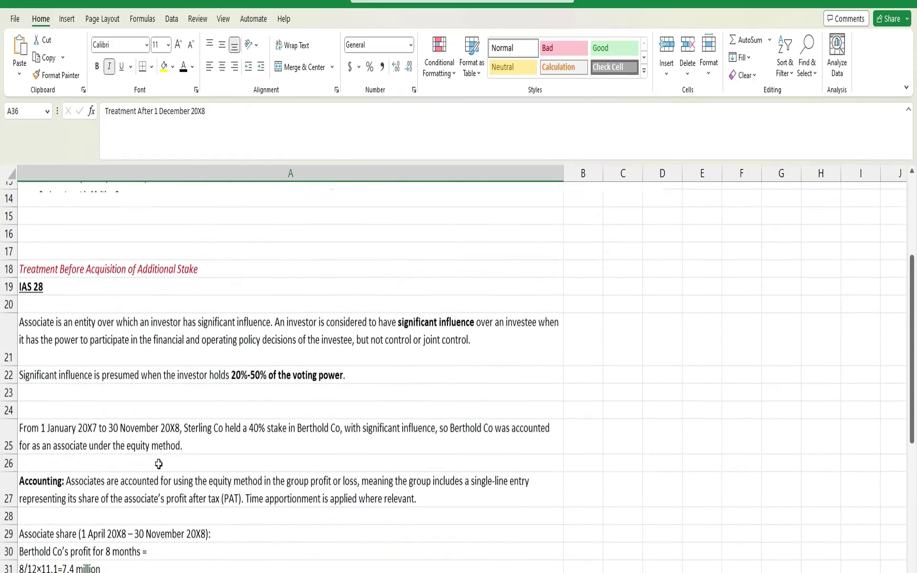
pyautogui.click(111, 285)
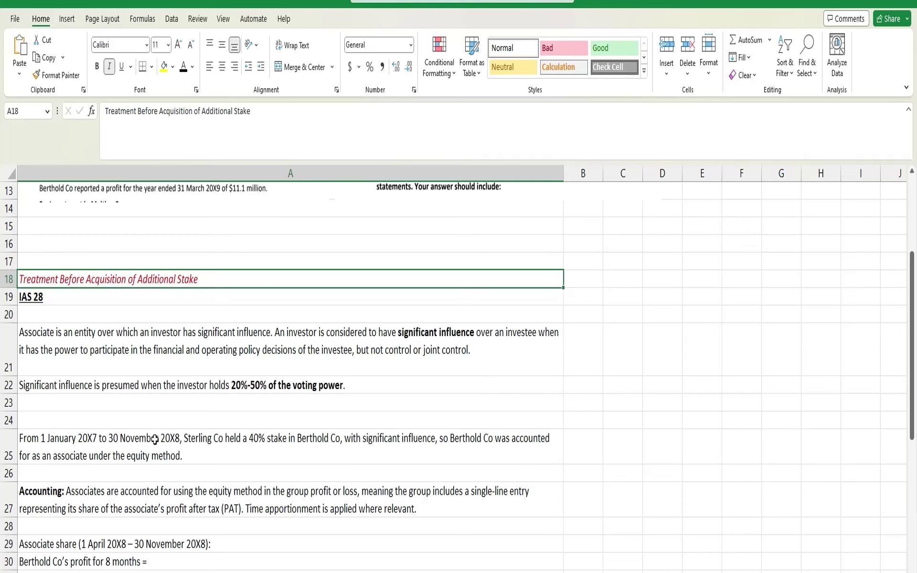
pyautogui.scroll(-2, 155, 438)
pyautogui.scroll(-2, 155, 439)
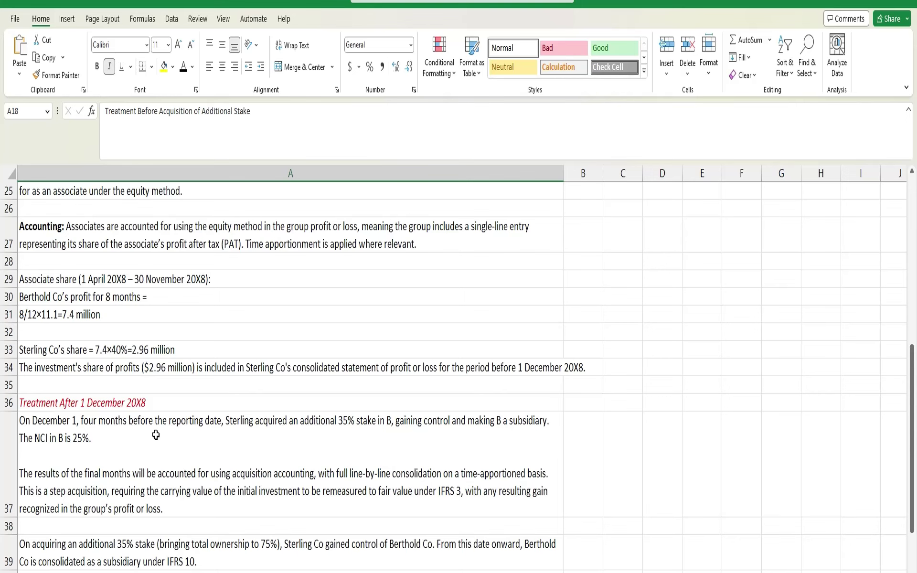
# - Read the step acquisition note in A37 on gaining control, non-controlling interest, line-by-line consolidation and remeasurement under IFRS 3
pyautogui.click(156, 435)
pyautogui.scroll(-1, 157, 435)
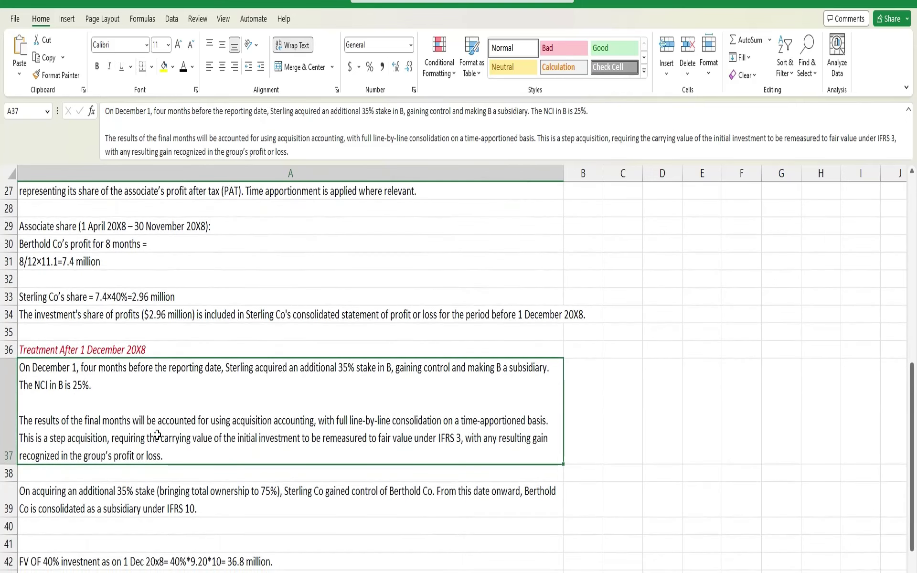
pyautogui.scroll(-1, 214, 426)
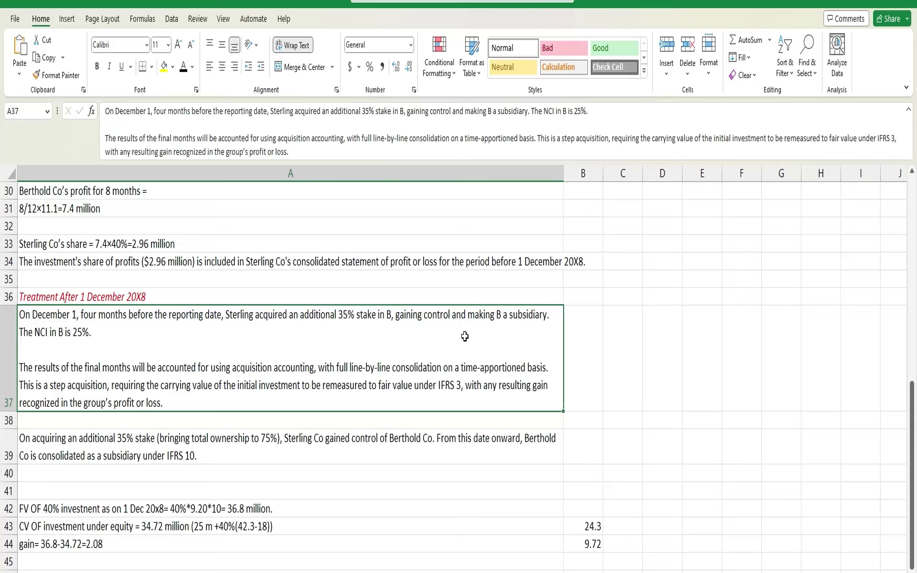
pyautogui.doubleClick(122, 380)
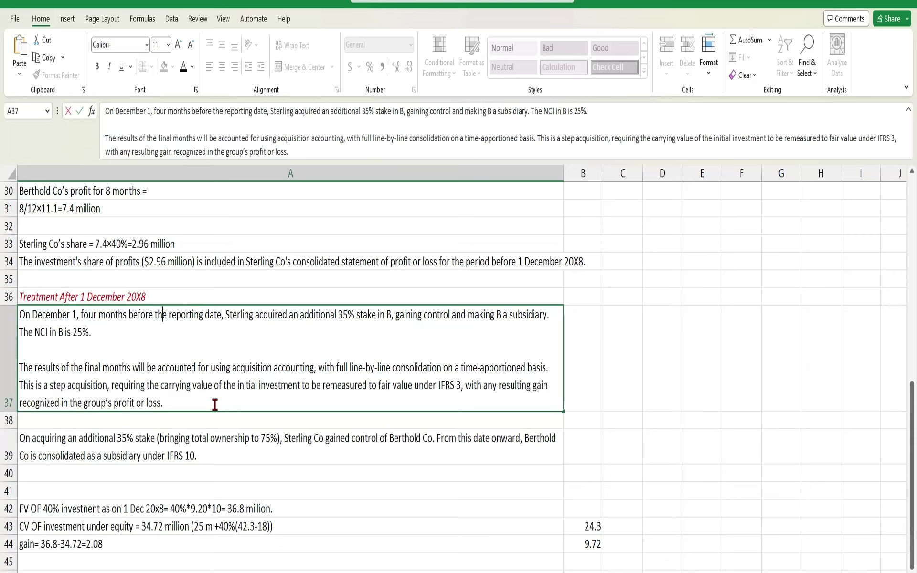
pyautogui.click(207, 437)
pyautogui.click(209, 378)
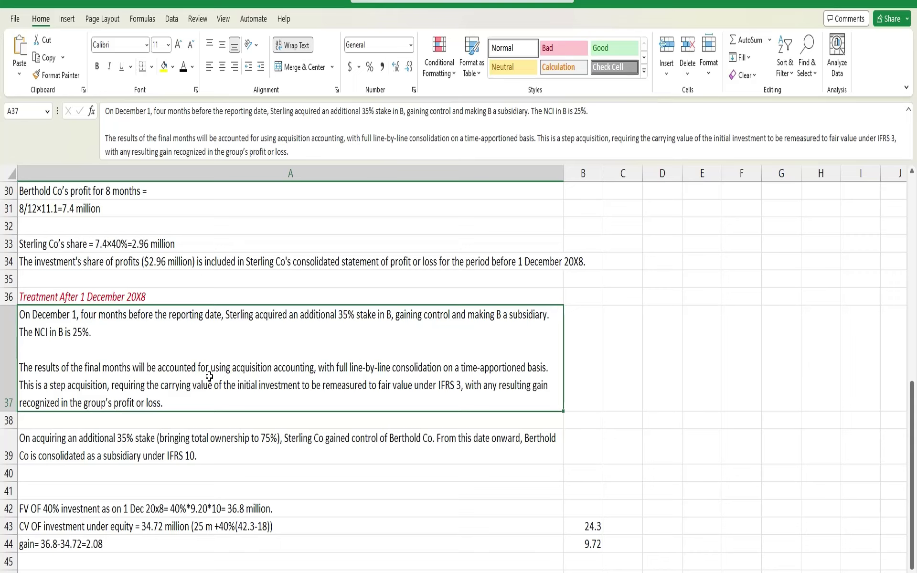
pyautogui.click(202, 457)
pyautogui.scroll(-3, 202, 458)
pyautogui.scroll(2, 202, 458)
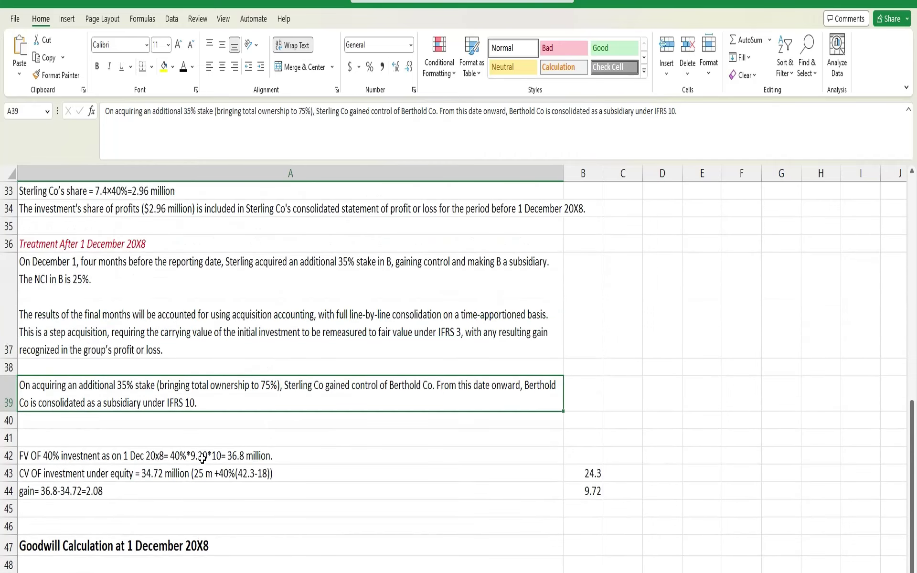
pyautogui.scroll(1, 202, 458)
pyautogui.click(229, 401)
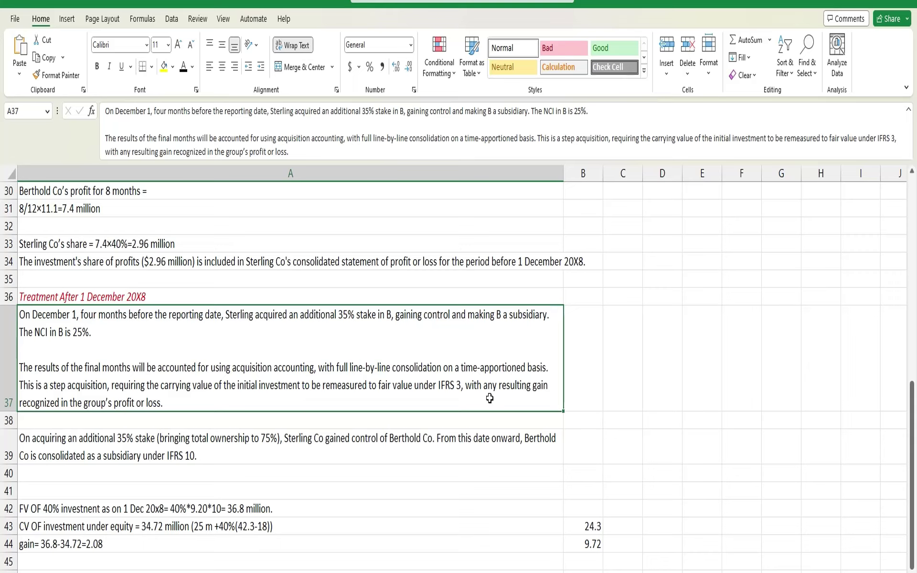
# - Review the note in A39 on consolidating Berthold Co as a subsidiary under IFRS 10 alongside the step acquisition explanation
pyautogui.click(167, 452)
pyautogui.click(173, 386)
pyautogui.click(173, 456)
pyautogui.scroll(-2, 171, 470)
pyautogui.scroll(-1, 162, 451)
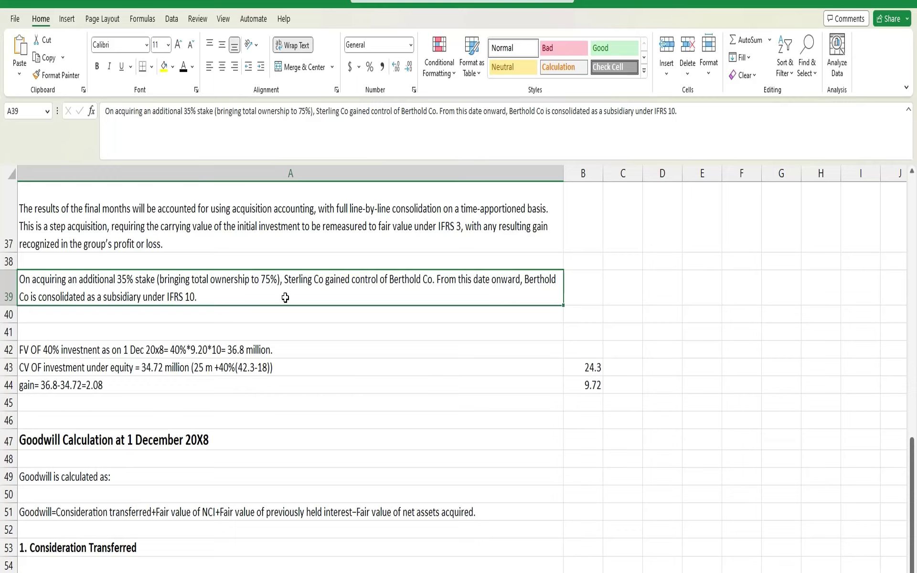
pyautogui.scroll(-1, 285, 297)
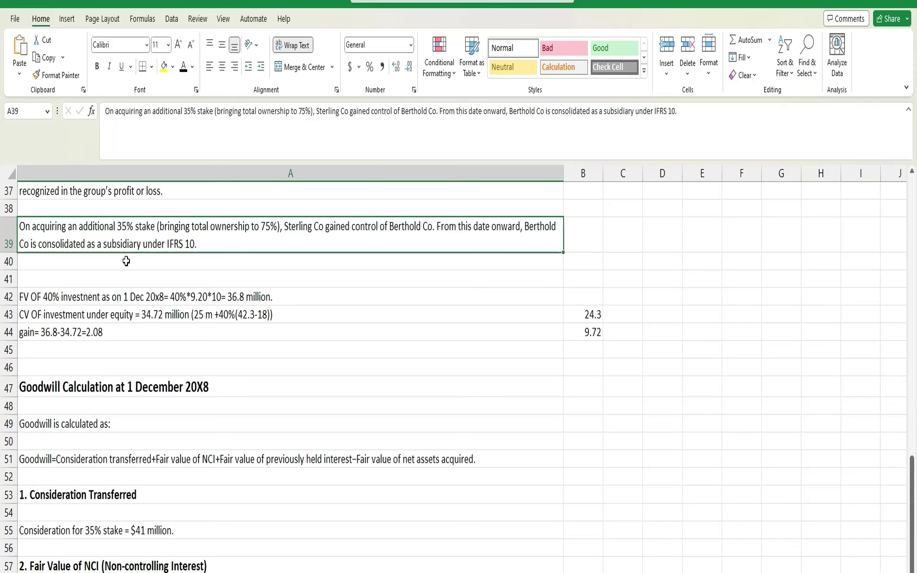
pyautogui.click(198, 263)
pyautogui.click(206, 249)
pyautogui.scroll(-1, 208, 251)
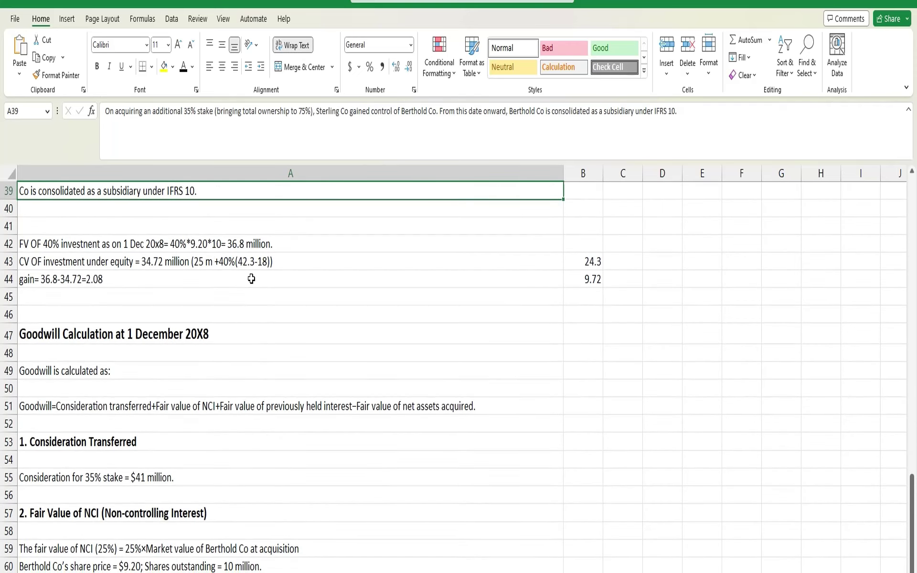
pyautogui.scroll(1, 248, 277)
# - Check the fair value calculation for the 40% investment in A42 against the share price and share count in the case text
pyautogui.click(308, 292)
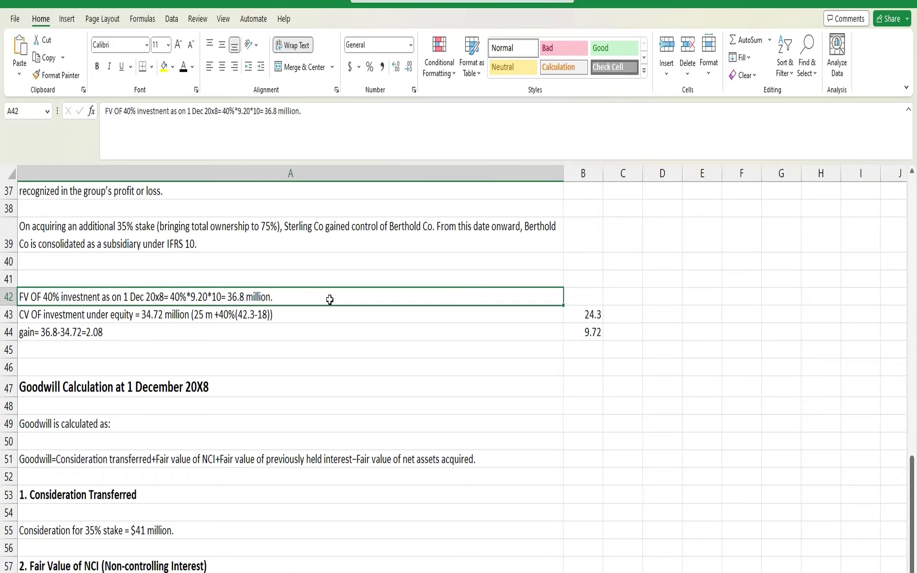
pyautogui.scroll(-1, 327, 299)
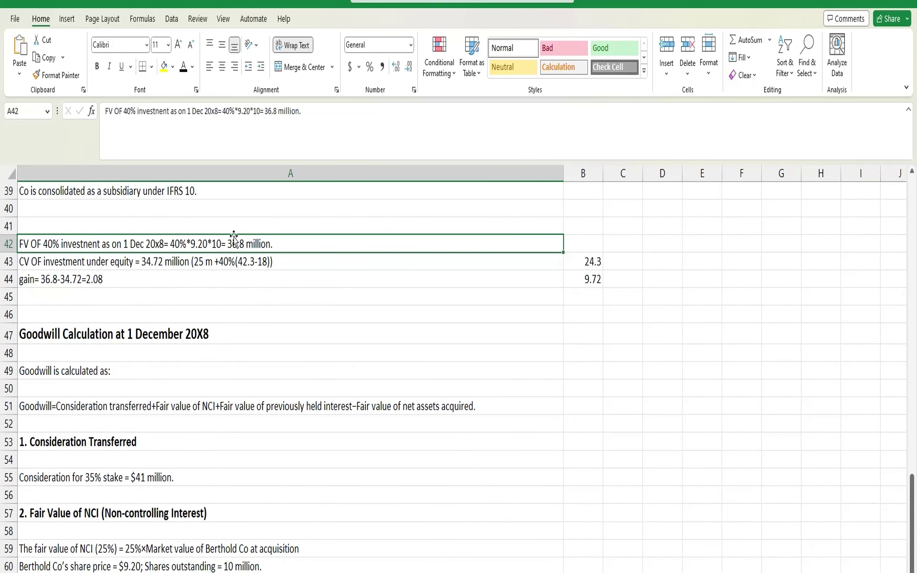
pyautogui.click(104, 304)
pyautogui.click(122, 245)
pyautogui.scroll(12, 174, 244)
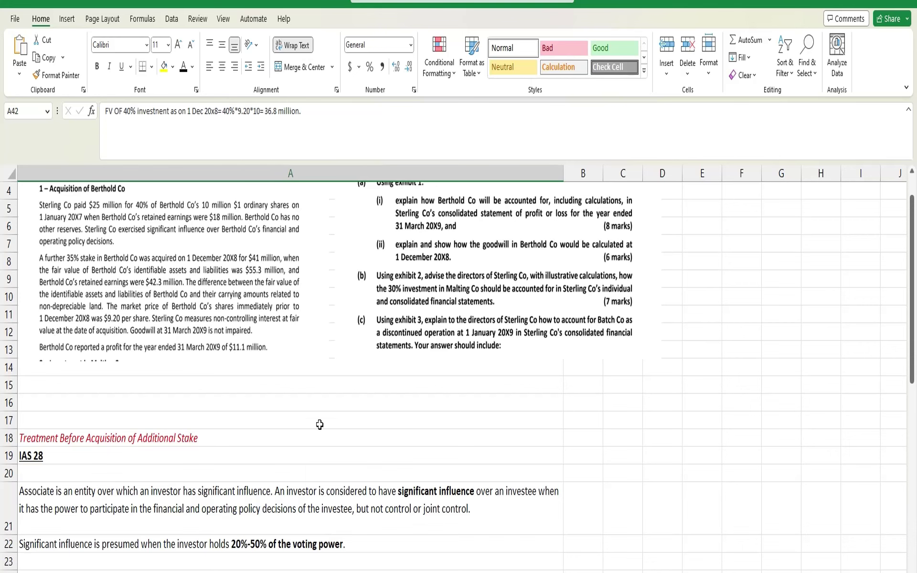
pyautogui.scroll(-4, 367, 446)
pyautogui.scroll(-6, 367, 447)
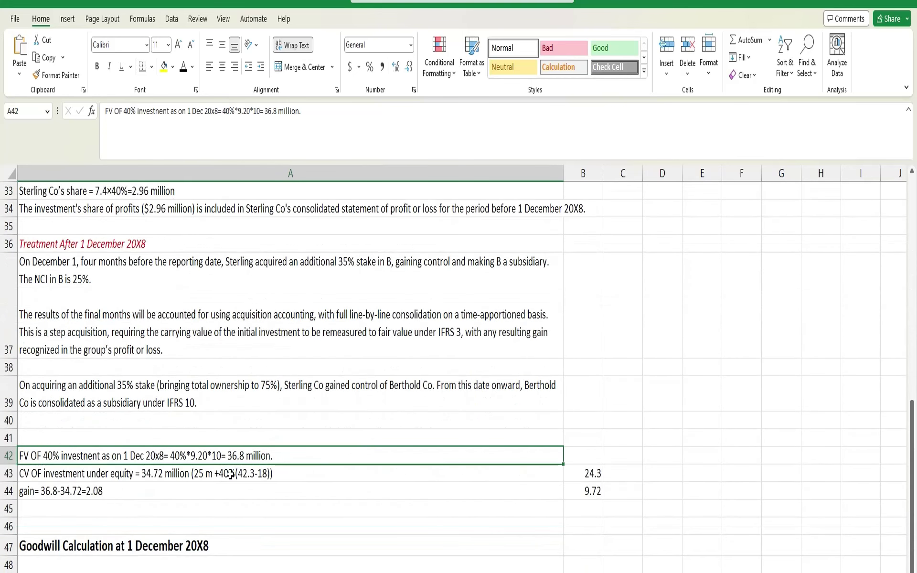
# - Check the equity-method carrying value calculation in A43 against the purchase cost and retained earnings in the case text
pyautogui.click(160, 473)
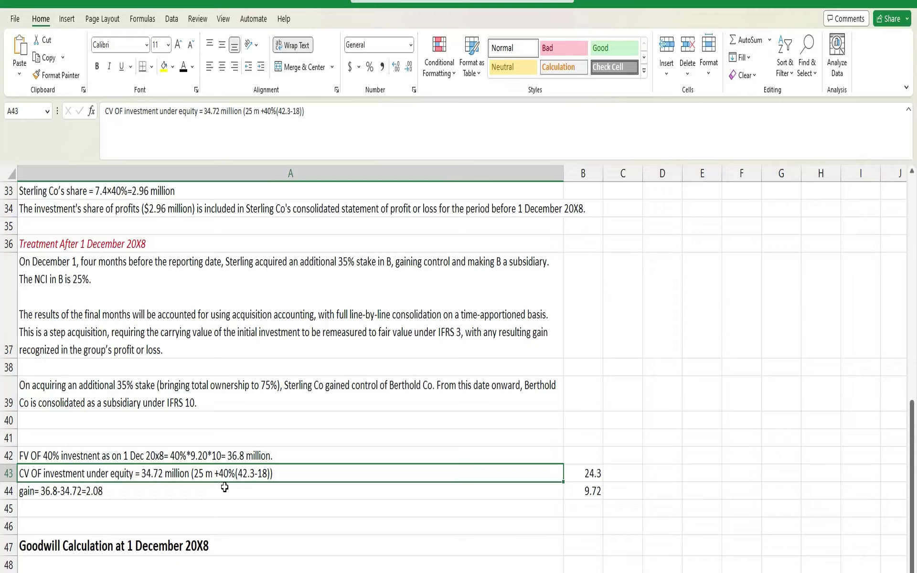
pyautogui.scroll(3, 224, 487)
pyautogui.scroll(7, 224, 487)
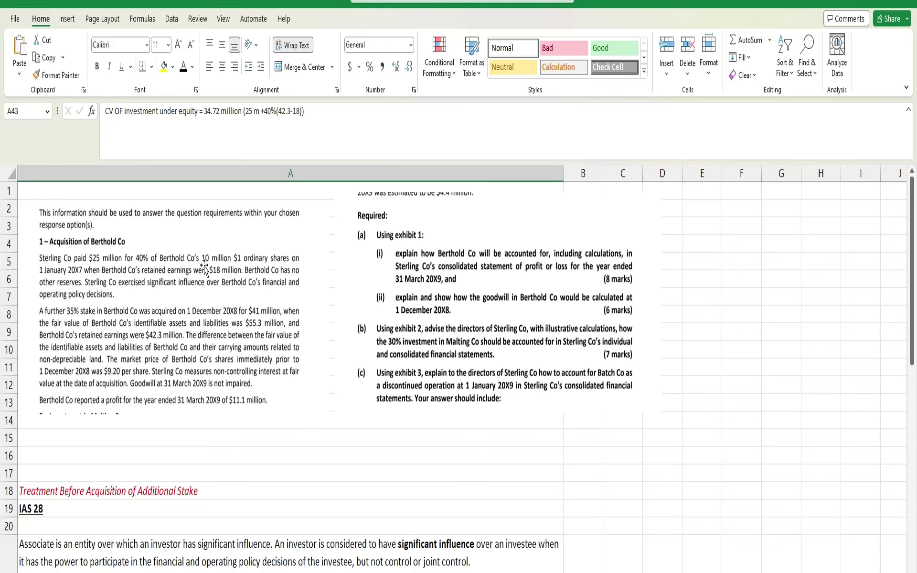
pyautogui.scroll(-7, 208, 444)
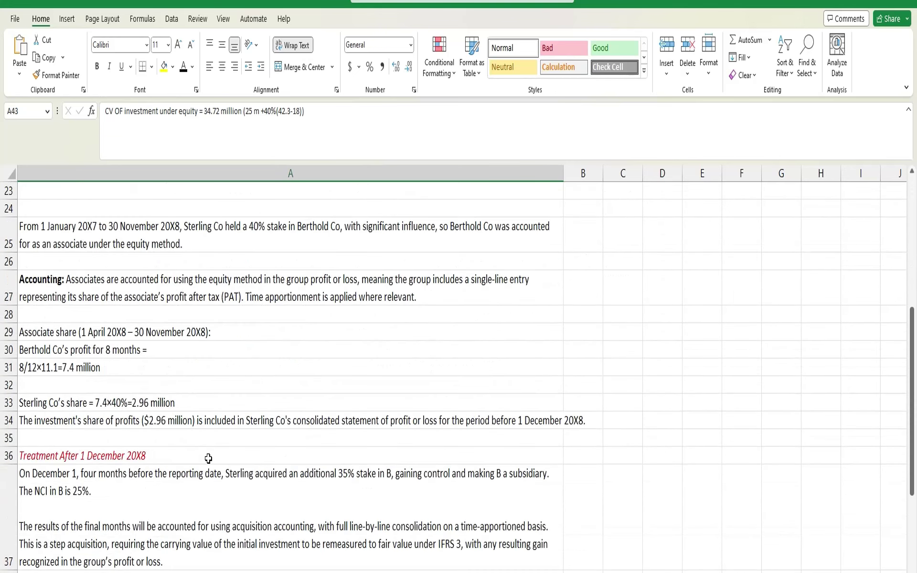
pyautogui.scroll(-1, 208, 458)
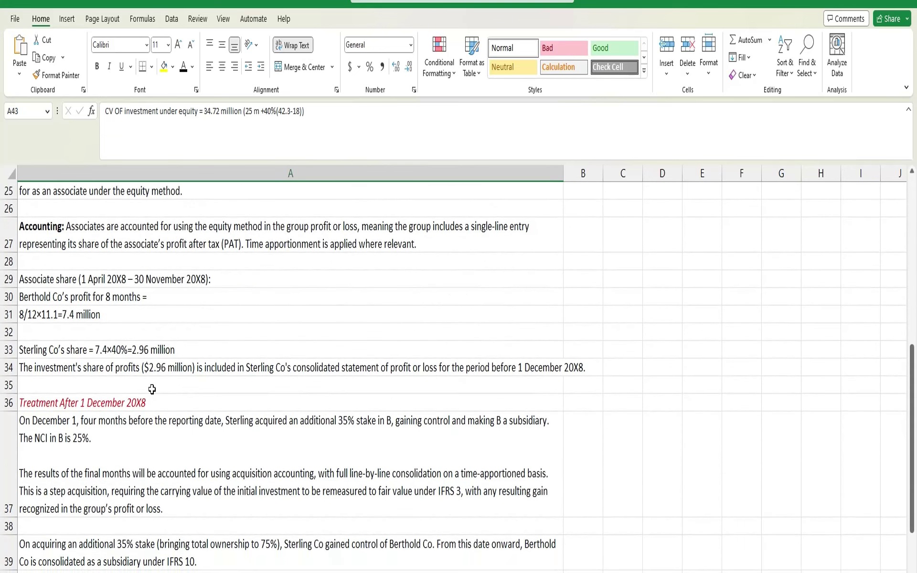
pyautogui.scroll(-6, 202, 436)
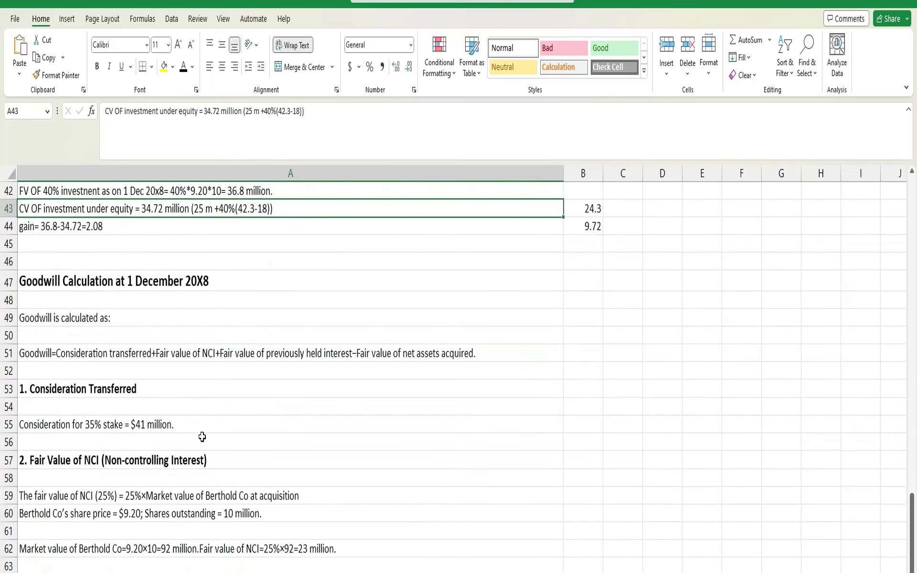
pyautogui.scroll(3, 202, 437)
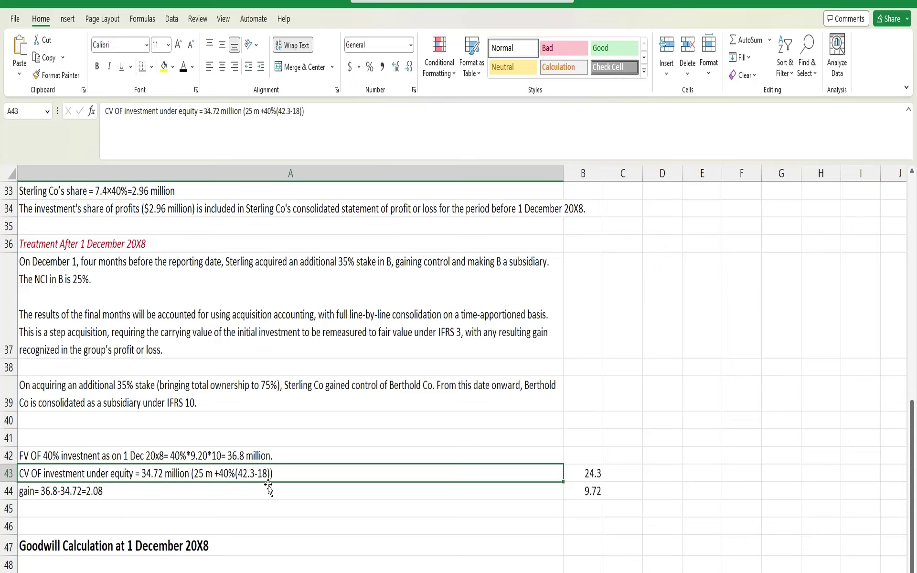
# - Check the supporting formulas in B43 and B44 for the retained earnings increase and Sterling Co's 40% share
pyautogui.click(592, 473)
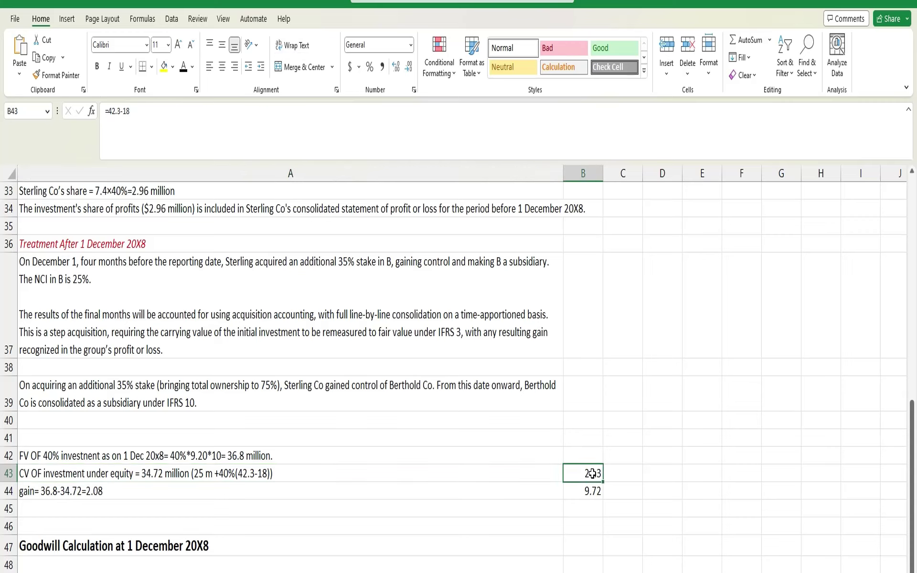
pyautogui.click(588, 487)
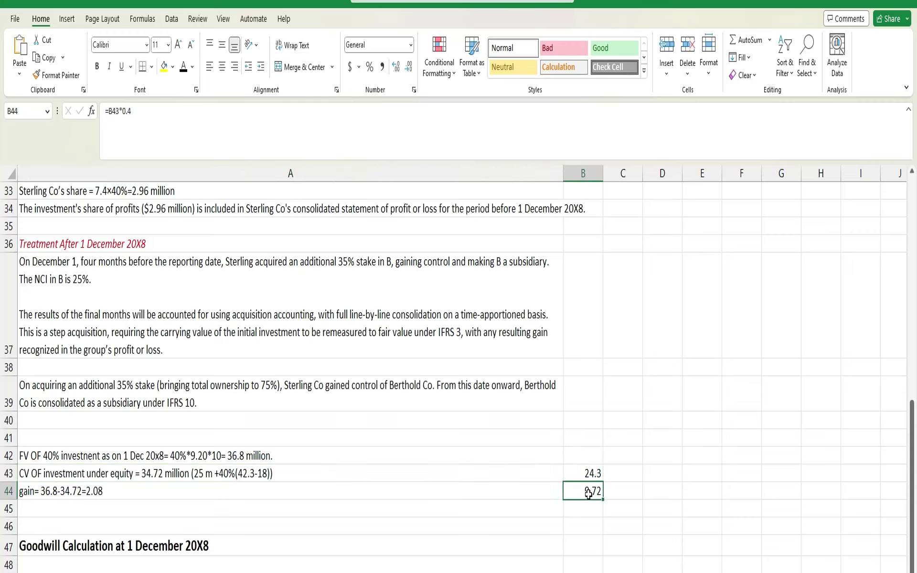
pyautogui.click(589, 472)
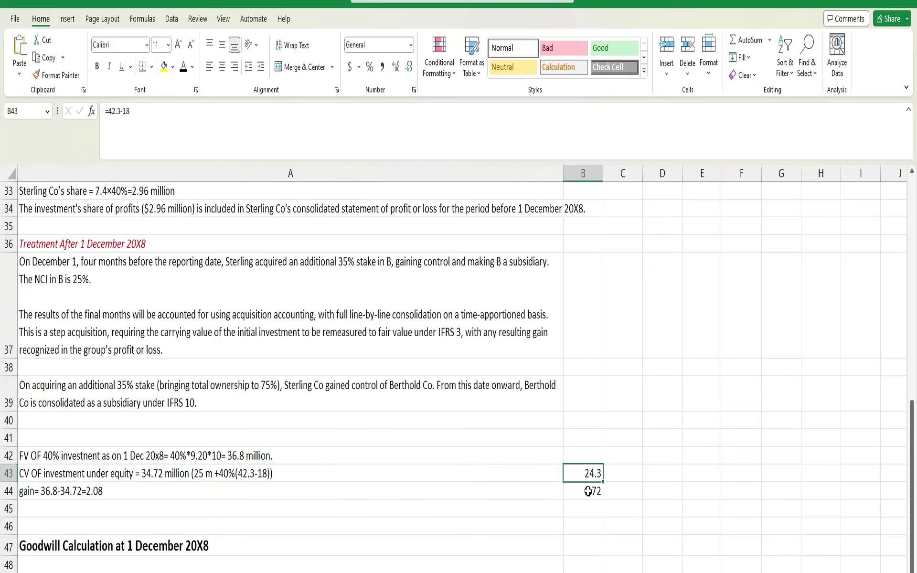
pyautogui.click(588, 492)
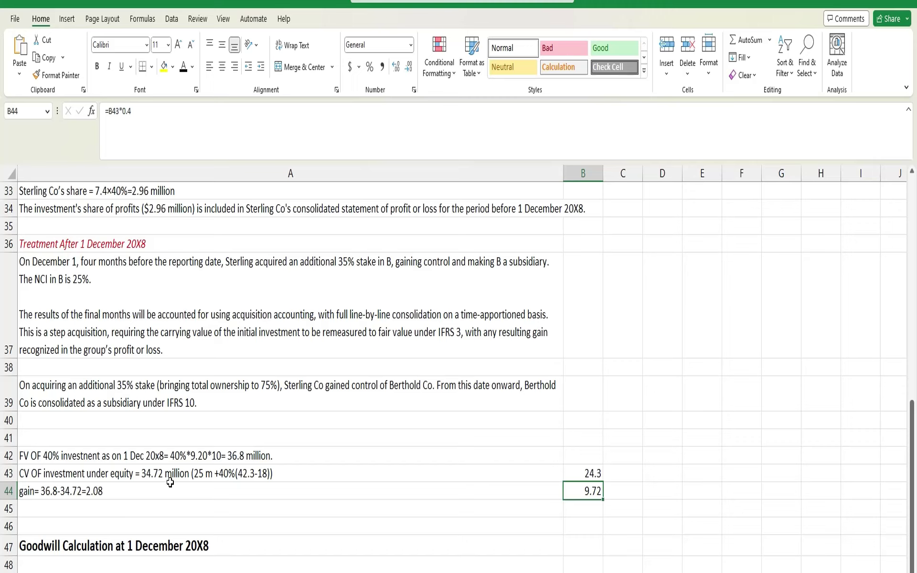
# - Review the remeasurement gain calculation in A44, and return to the Berthold Co case text and question requirements
pyautogui.click(50, 493)
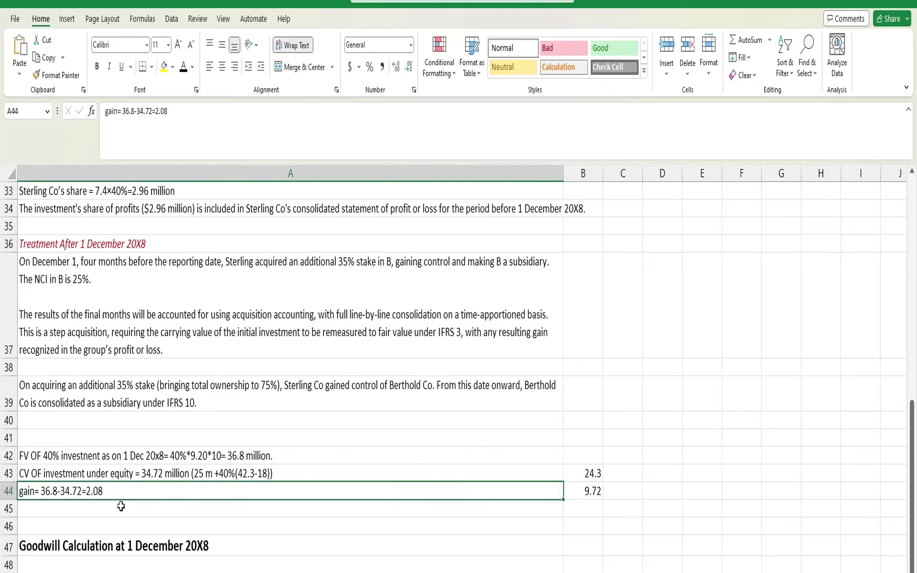
pyautogui.scroll(-1, 121, 506)
pyautogui.scroll(2, 121, 506)
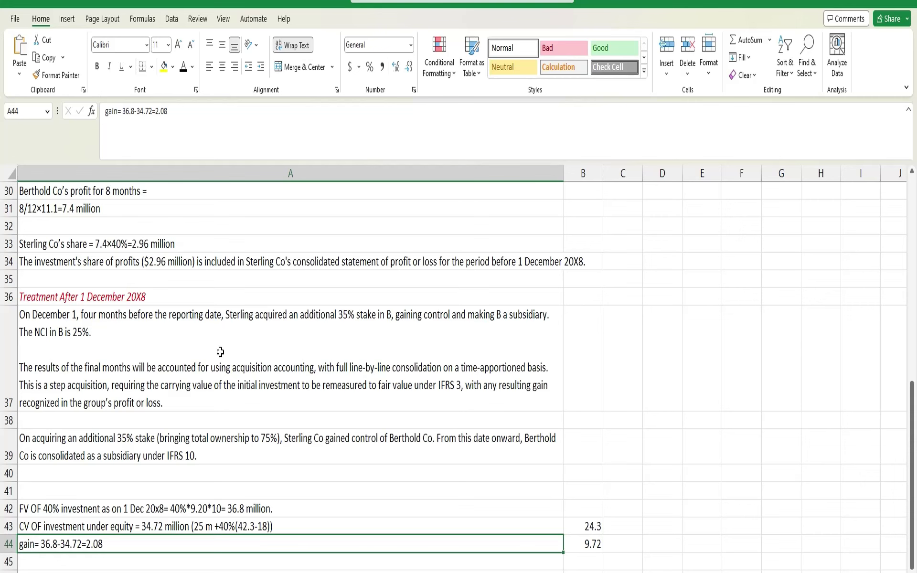
pyautogui.scroll(10, 212, 377)
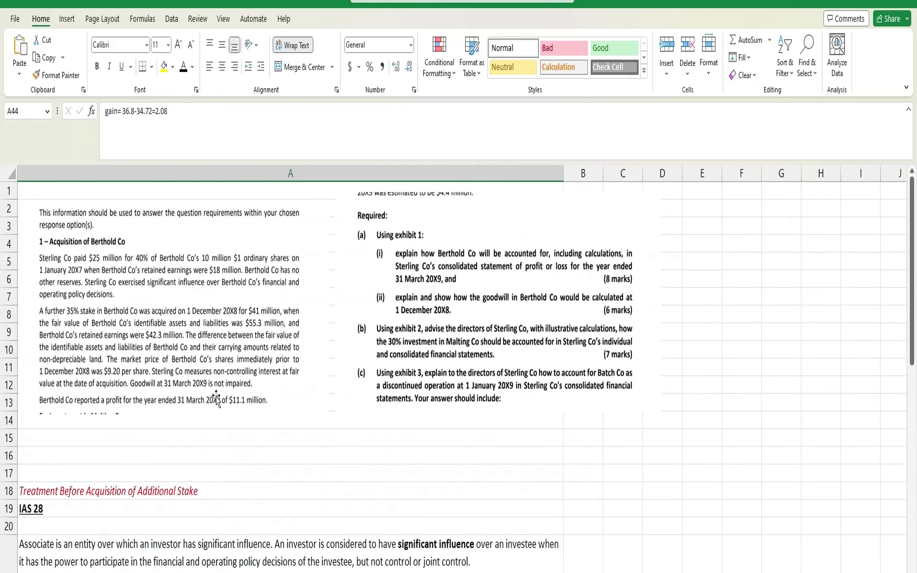